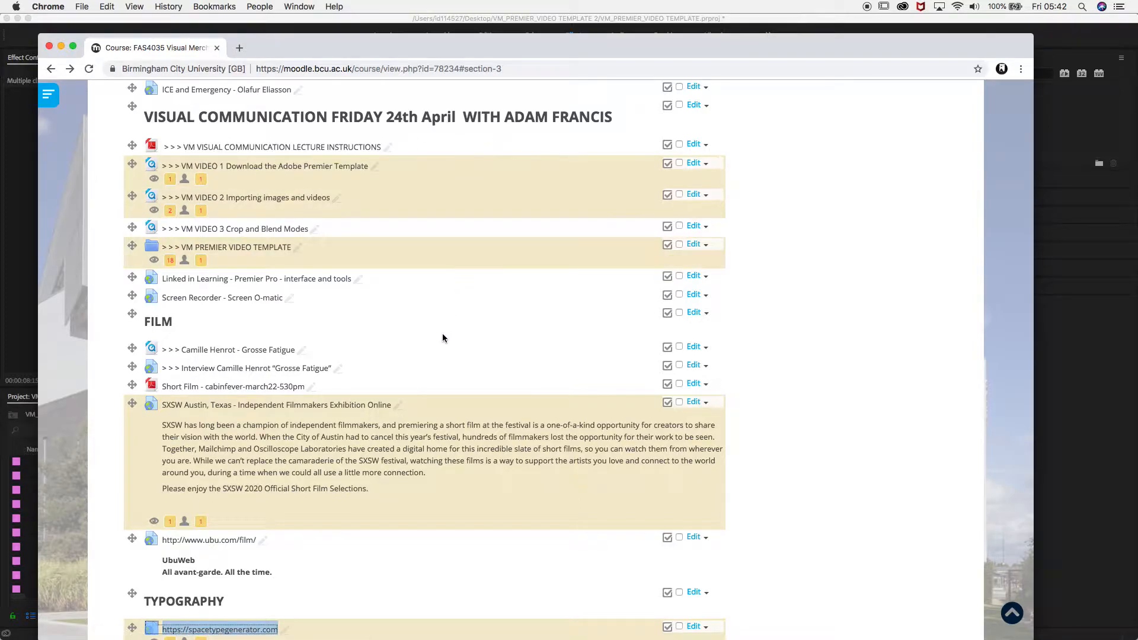
- Open spacetypegenerator.com from the course page's Typography section in its own browser tab
scroll(182, 329, "down", 5)
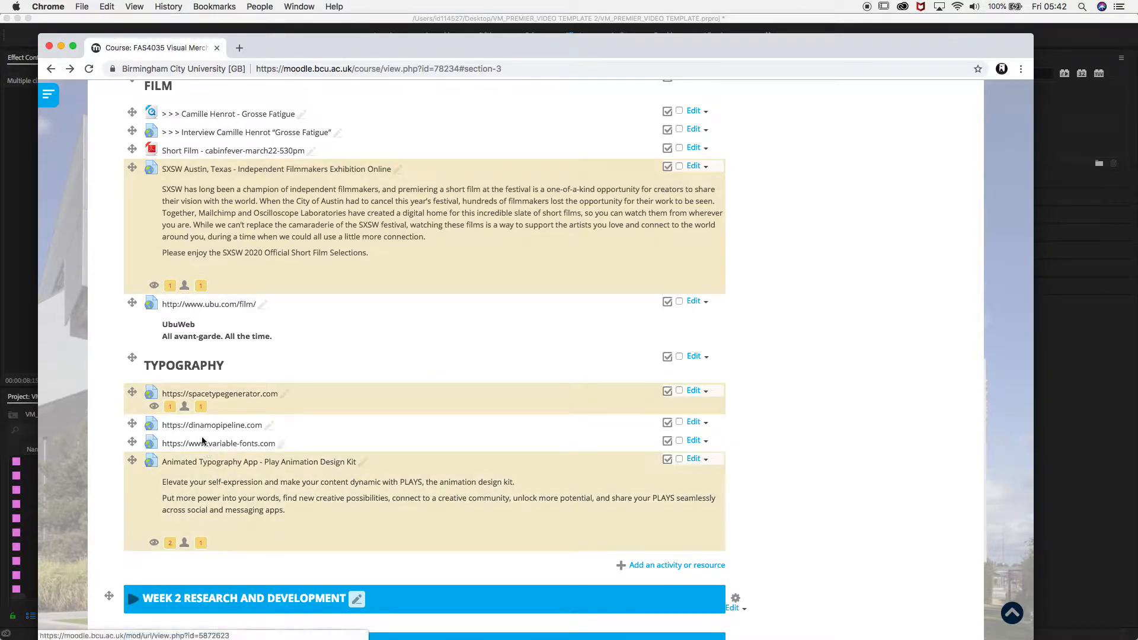
right_click(243, 395)
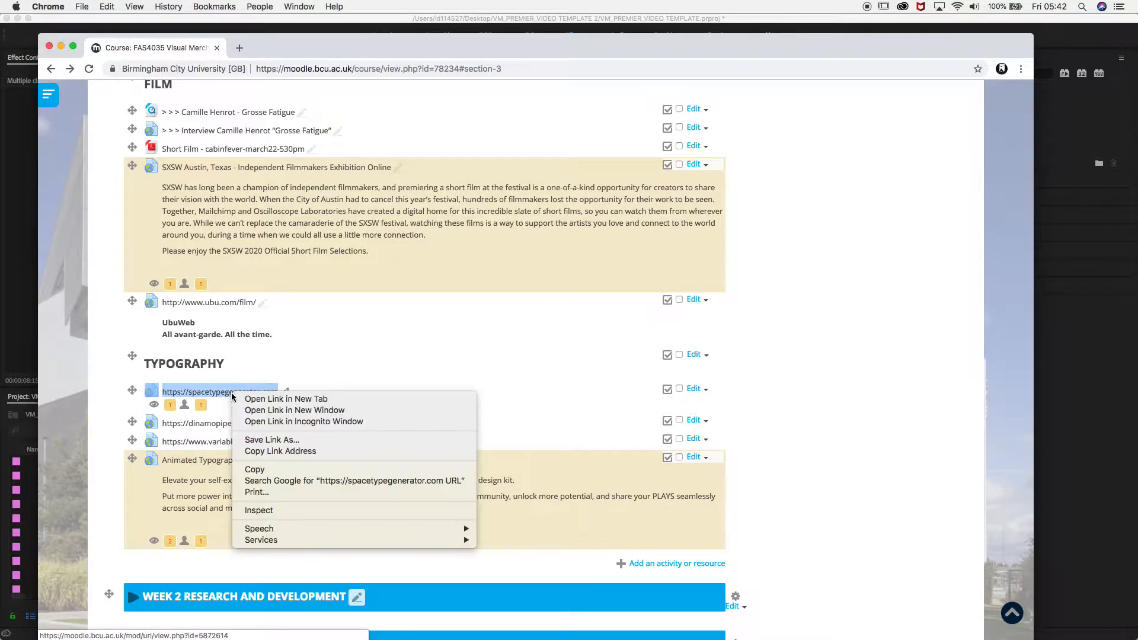
left_click(261, 399)
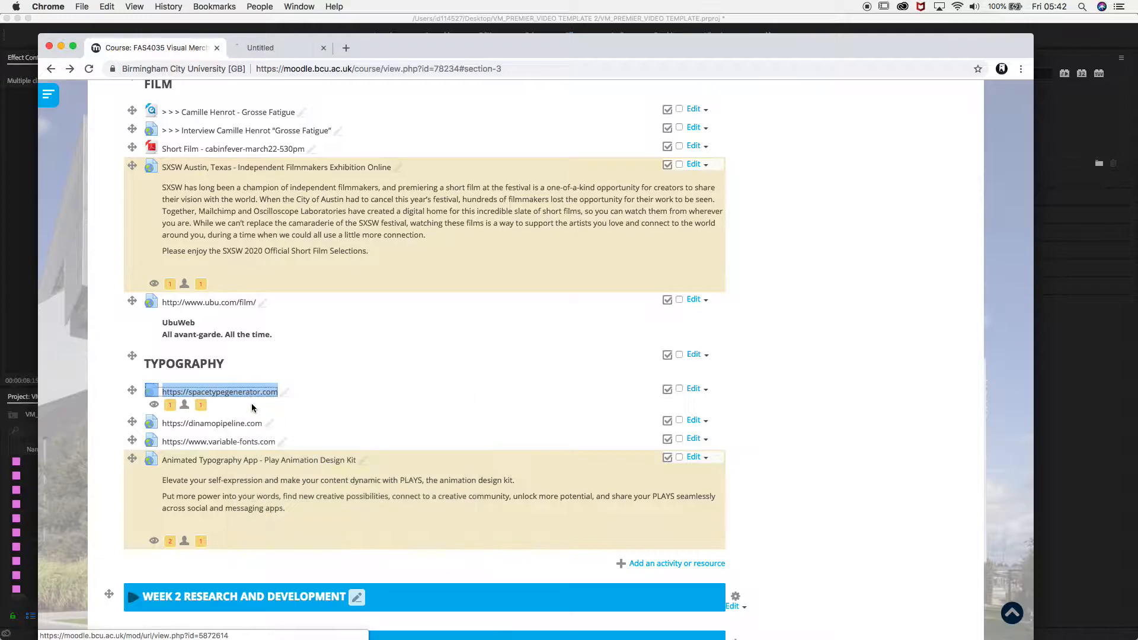
left_click(295, 48)
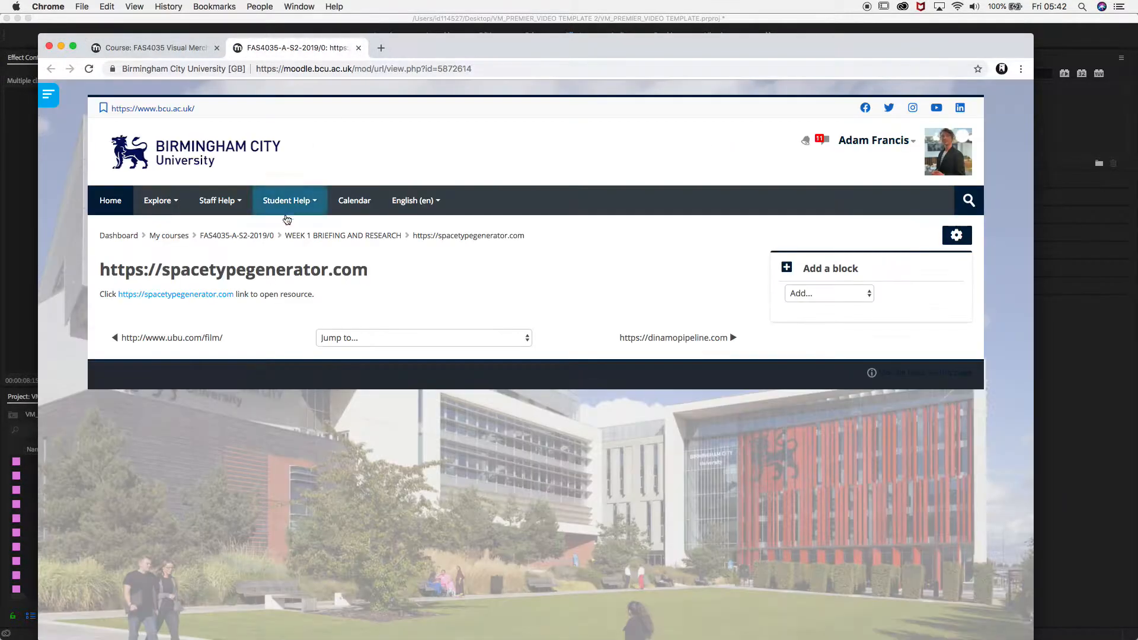
right_click(178, 298)
left_click(185, 296)
left_click(450, 47)
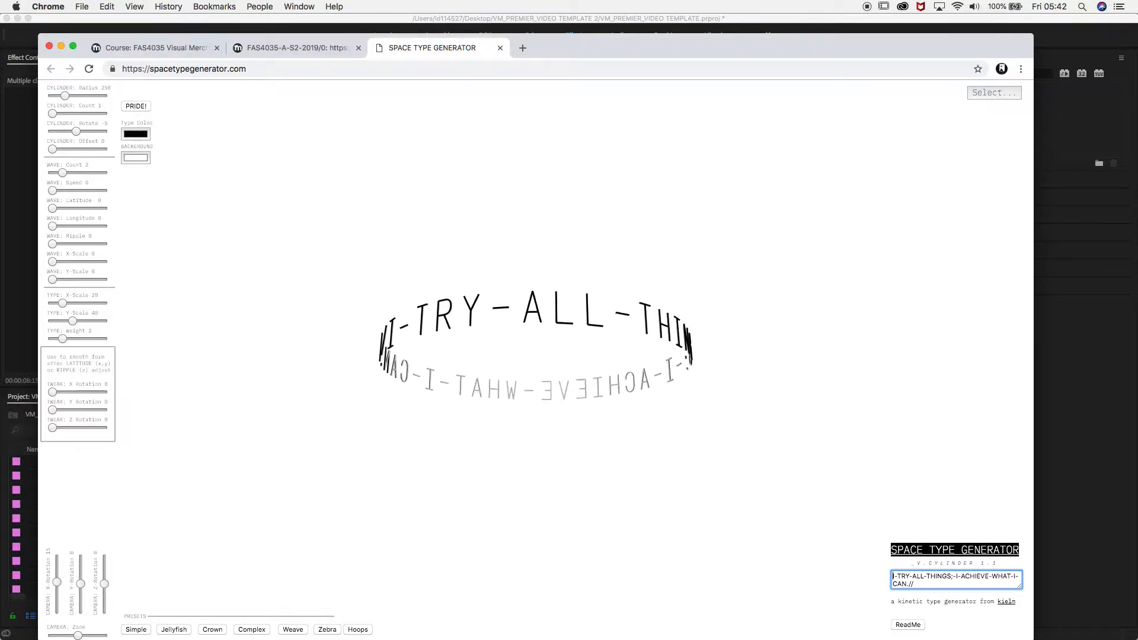
- In the iBooks copy of "A Planet to Win", go to page 14 and copy the highlighted "unite the downtrodden to transform an unjust economic system."
left_click_drag(458, 154, 590, 156)
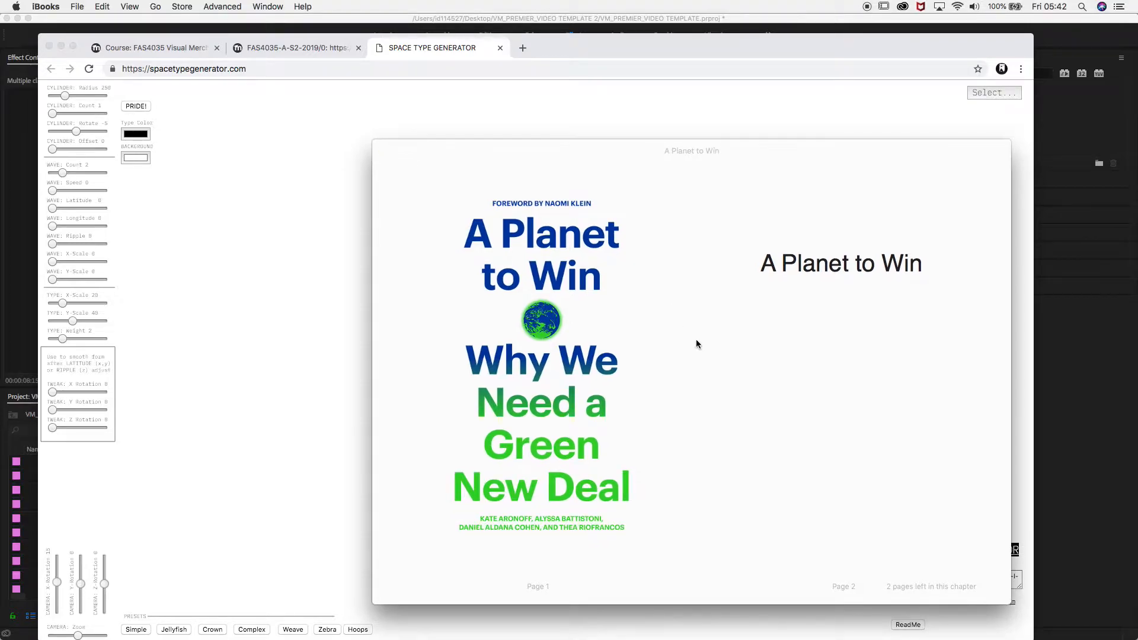
key("Right")
key("Right")
key("Right")
key("Right")
key("Right")
key("Right")
key("Right")
key("Left")
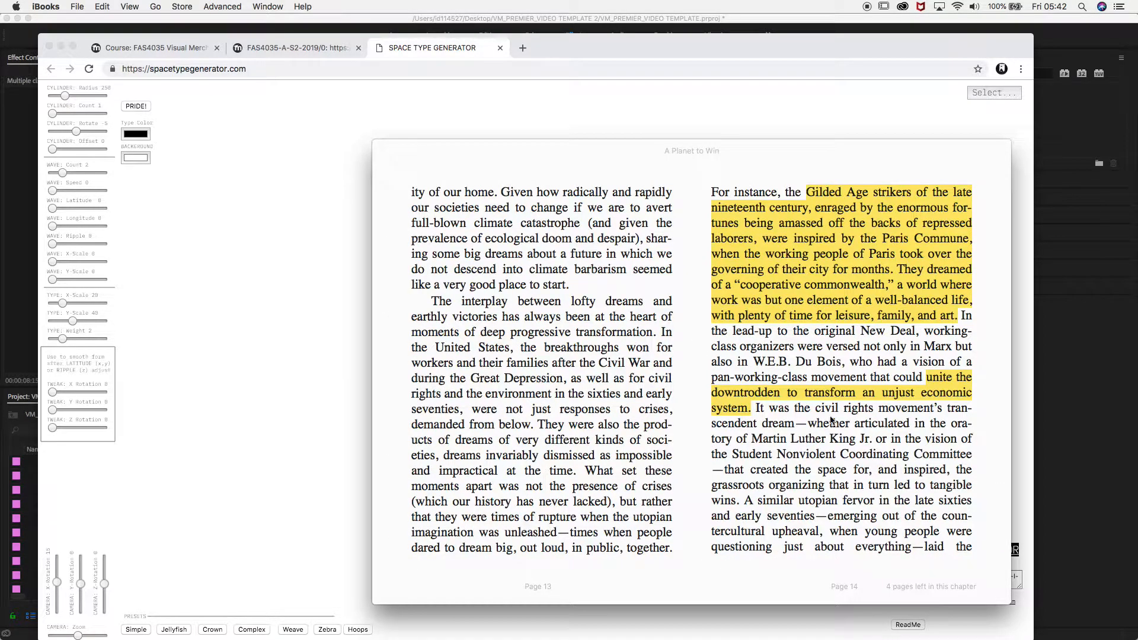
left_click_drag(926, 377, 755, 412)
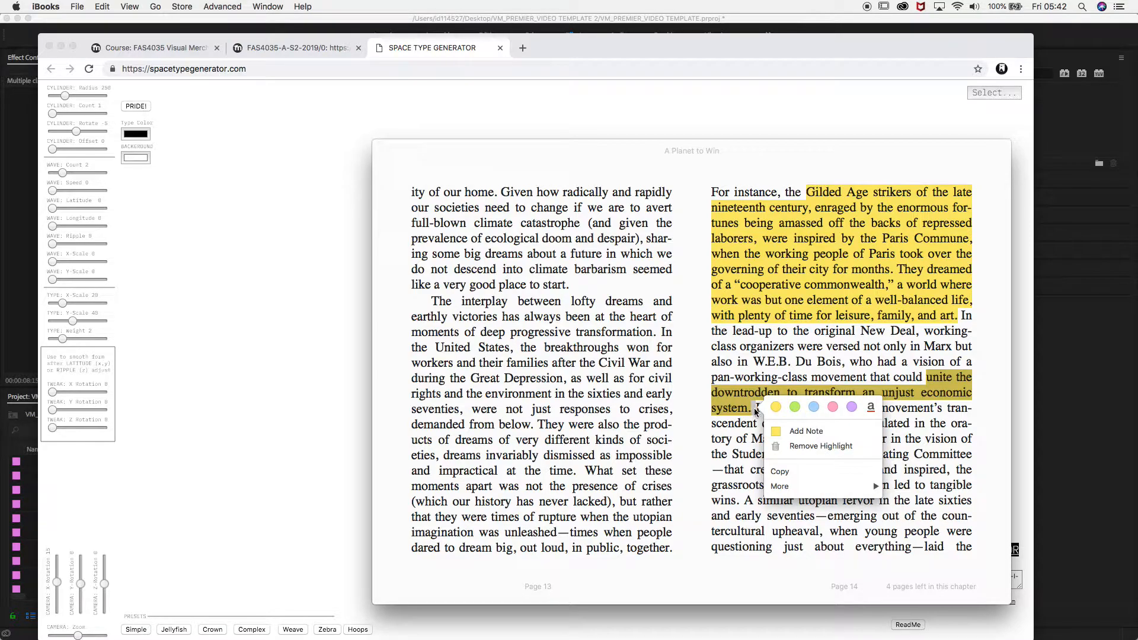
- Paste the excerpt near the top of the VM_NOTES_2019_20 document in TextEdit and copy only the quoted sentence without its source line
key("ctrl+Up")
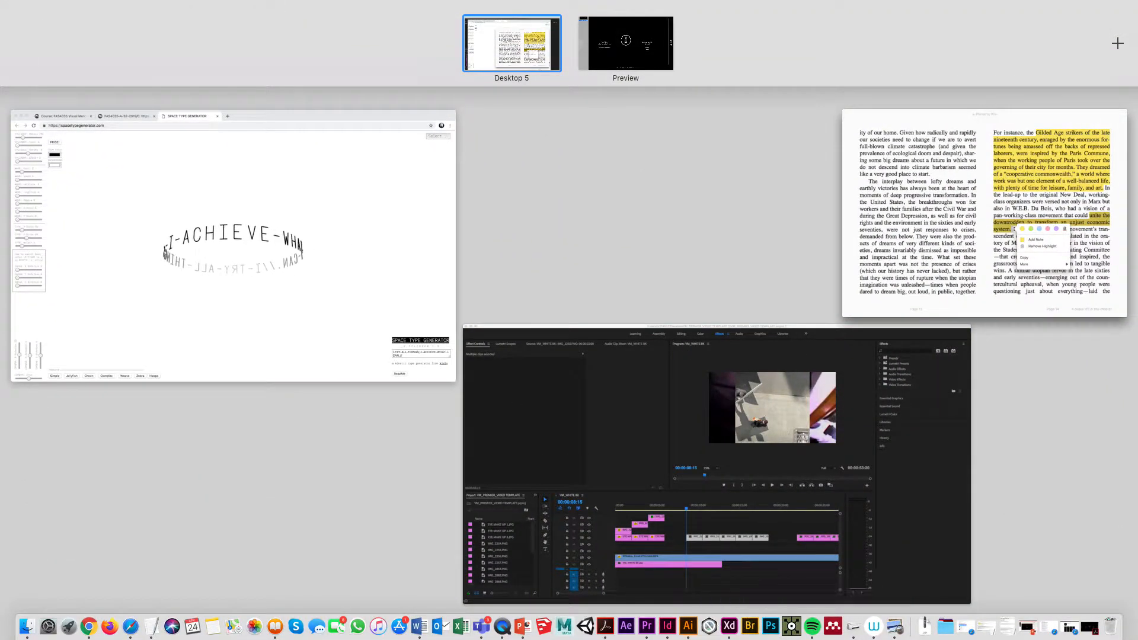
key("ctrl+Up")
left_click_drag(124, 499, 281, 219)
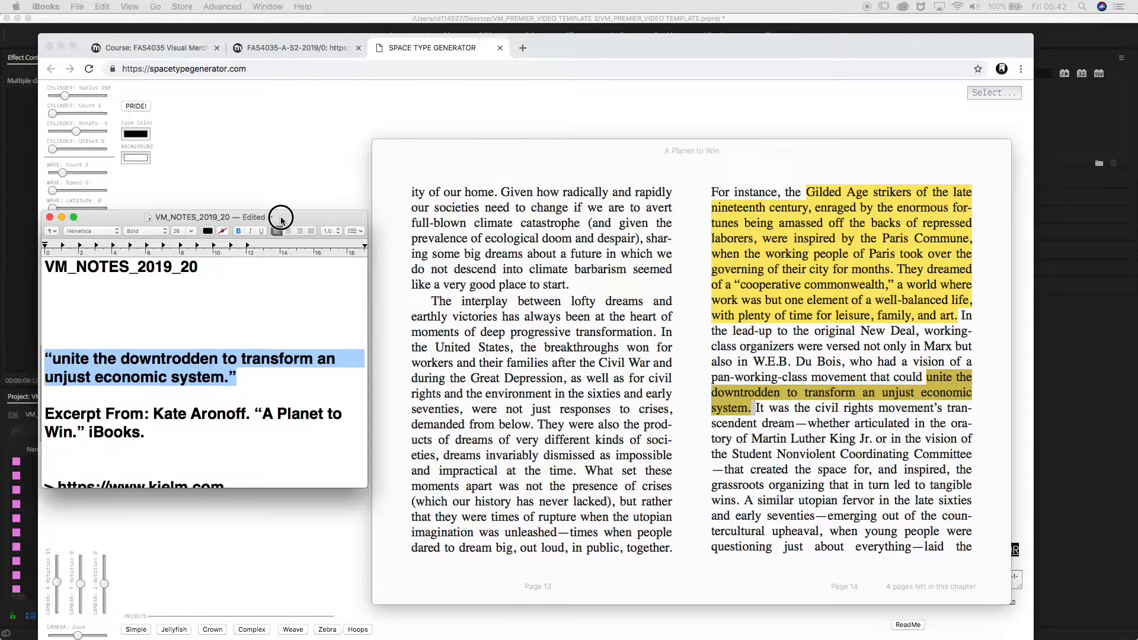
left_click(67, 314)
type("\"unite the downtrodden to transform an unjust economic system. \"  Excerpt From: Kate Aronoff. \"A Planet to Win.\" iBooks.")
left_click_drag(249, 341, 12, 323)
key("super+c")
- Minimise the book and notes windows and replace the Cylinder generator's text with the copied quote
mouse_move(461, 150)
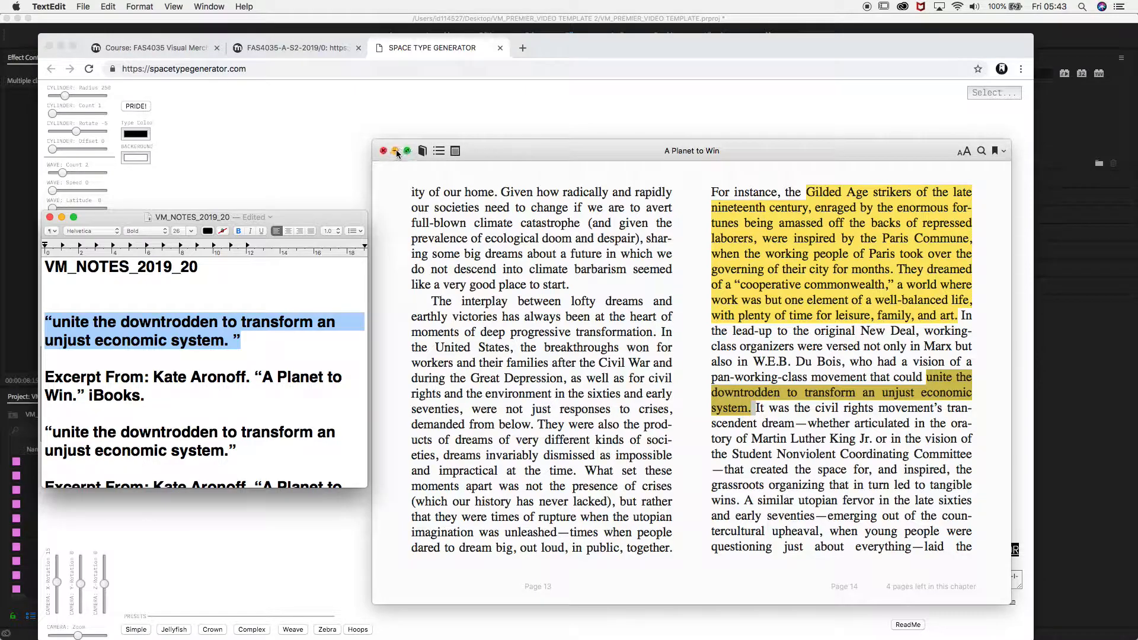
left_click(395, 151)
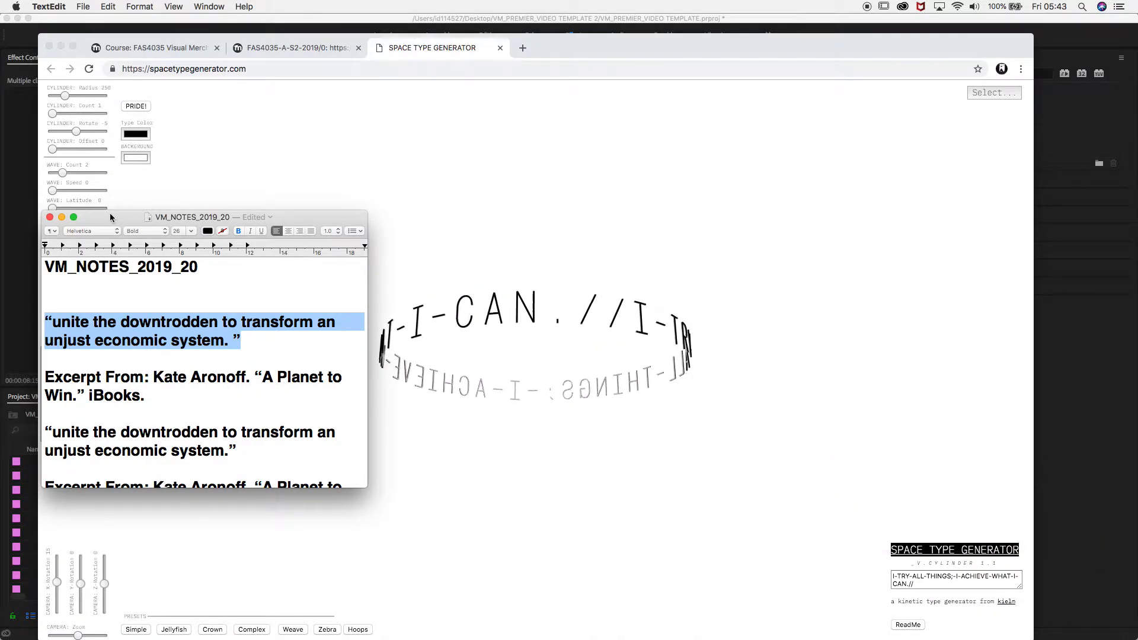
key("super+m")
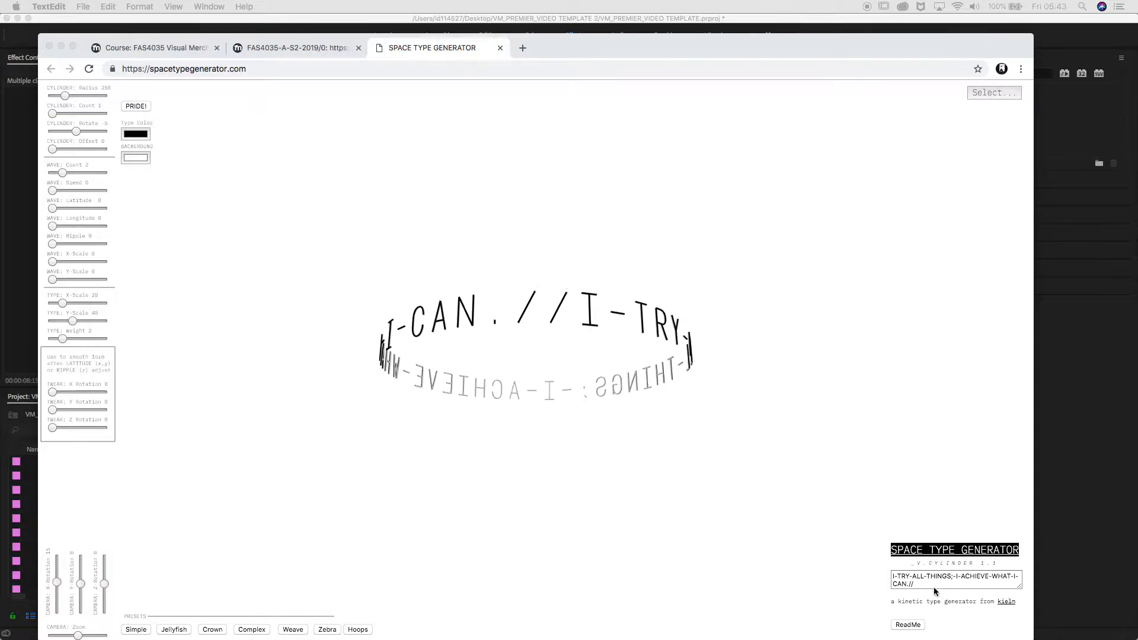
left_click(925, 561)
key("super+a")
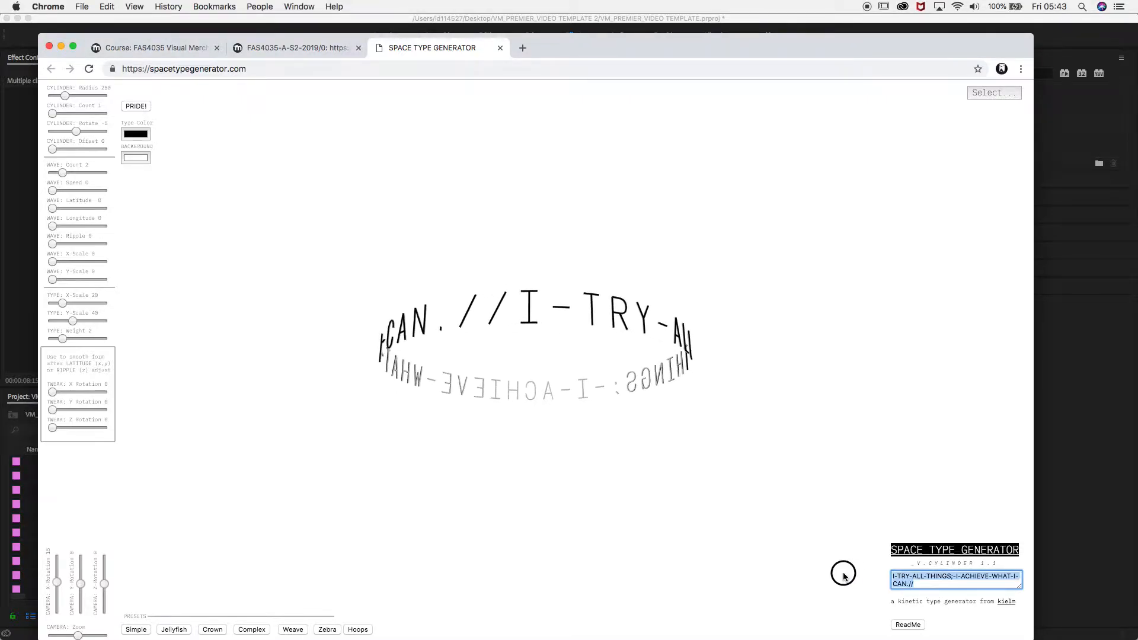
key("super+v")
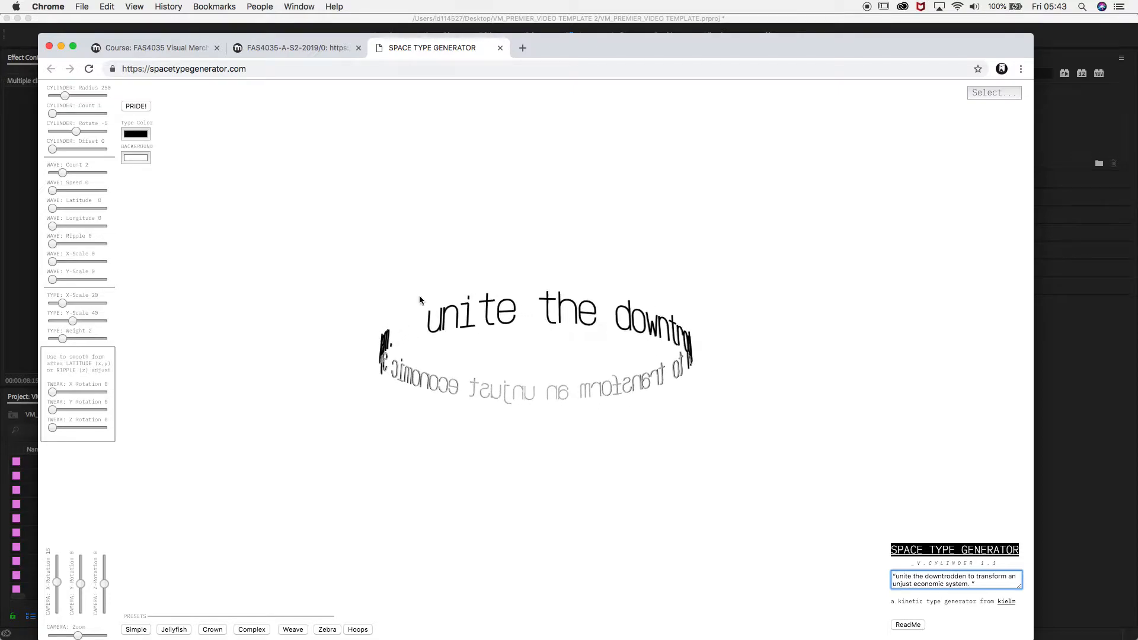
- Preview the Stripes and Coil versions of the type generator and open the Morisawa version
left_click(996, 95)
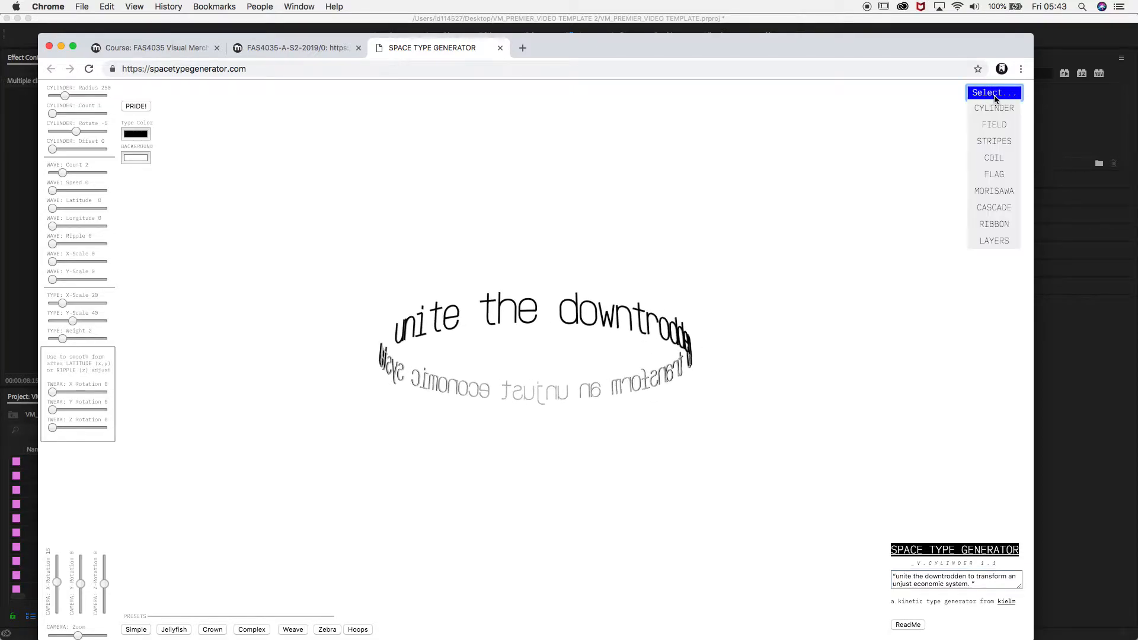
left_click(995, 143)
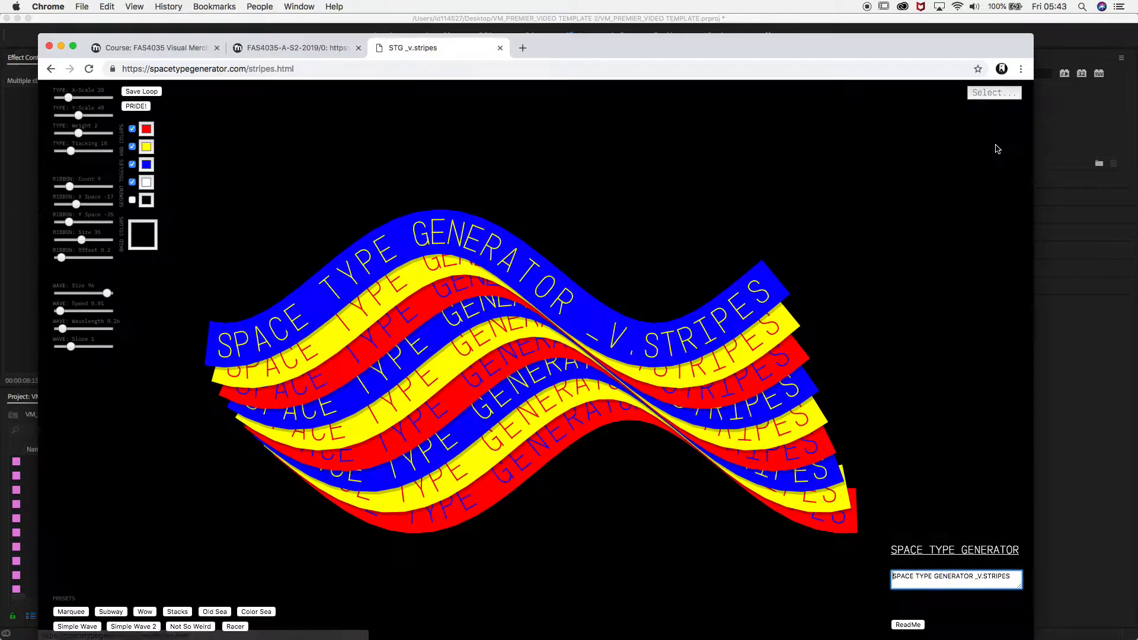
left_click(993, 92)
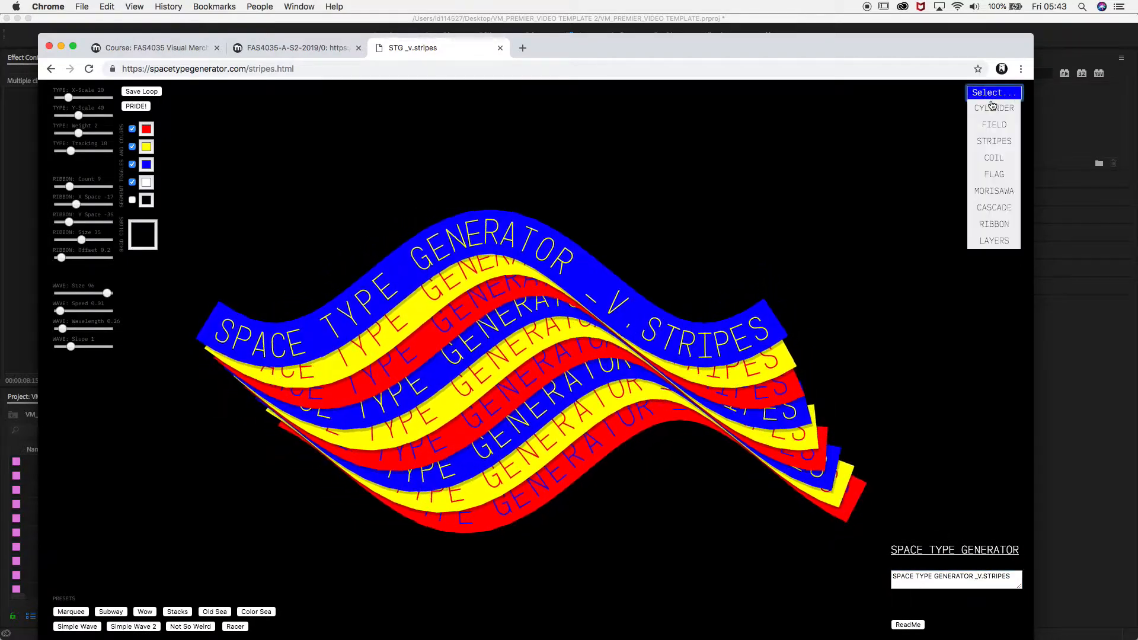
left_click(994, 158)
left_click(994, 92)
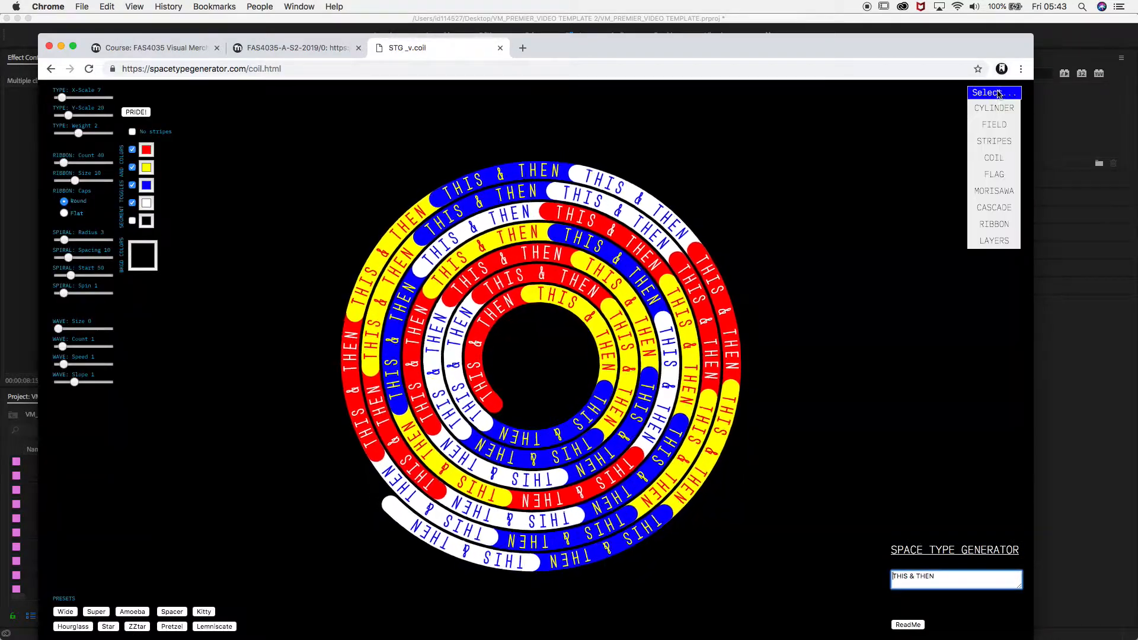
left_click(994, 190)
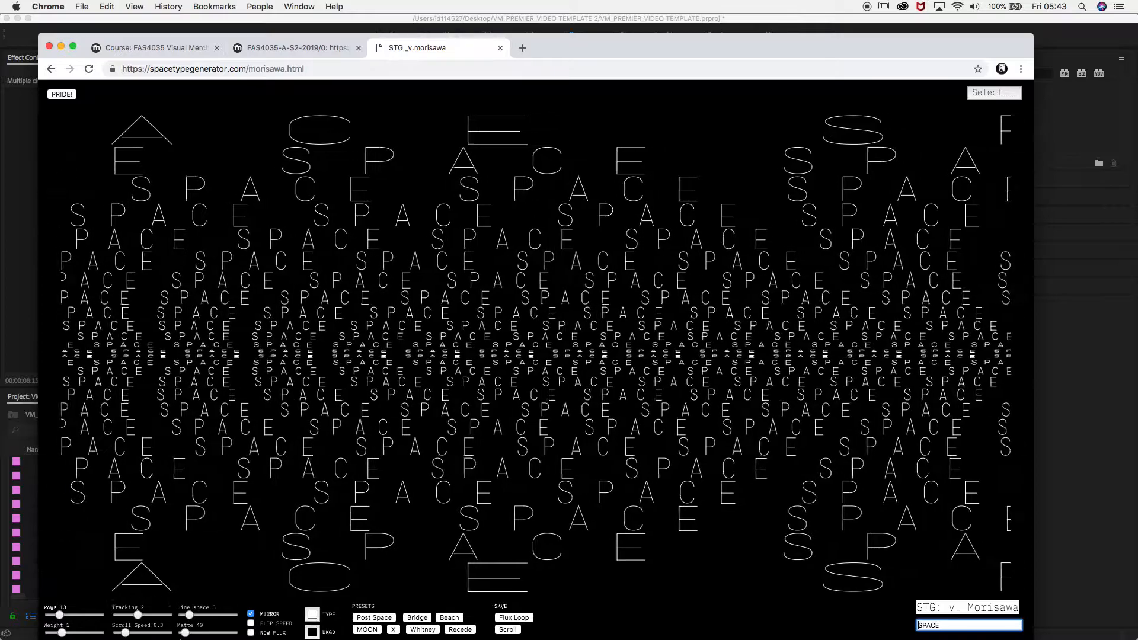
- Try Morisawa with tracking 0.56, line space 24 and weight 2.5, with Mirror off and Flip Speed and RDM Flux on
left_click_drag(187, 616, 212, 617)
left_click_drag(136, 616, 81, 632)
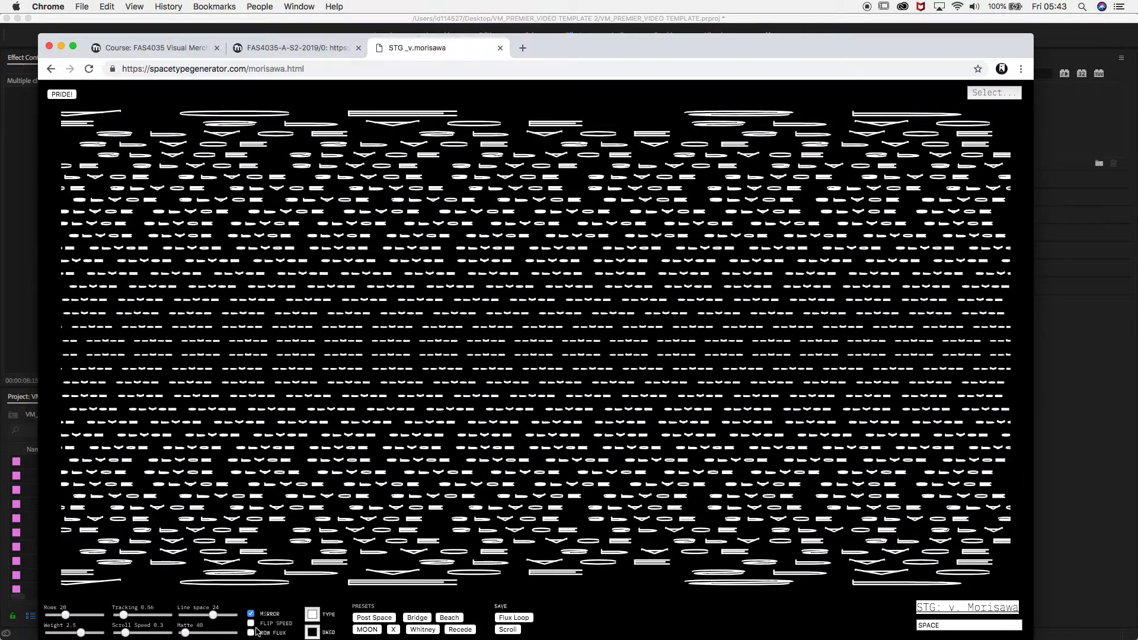
left_click(251, 632)
left_click(251, 622)
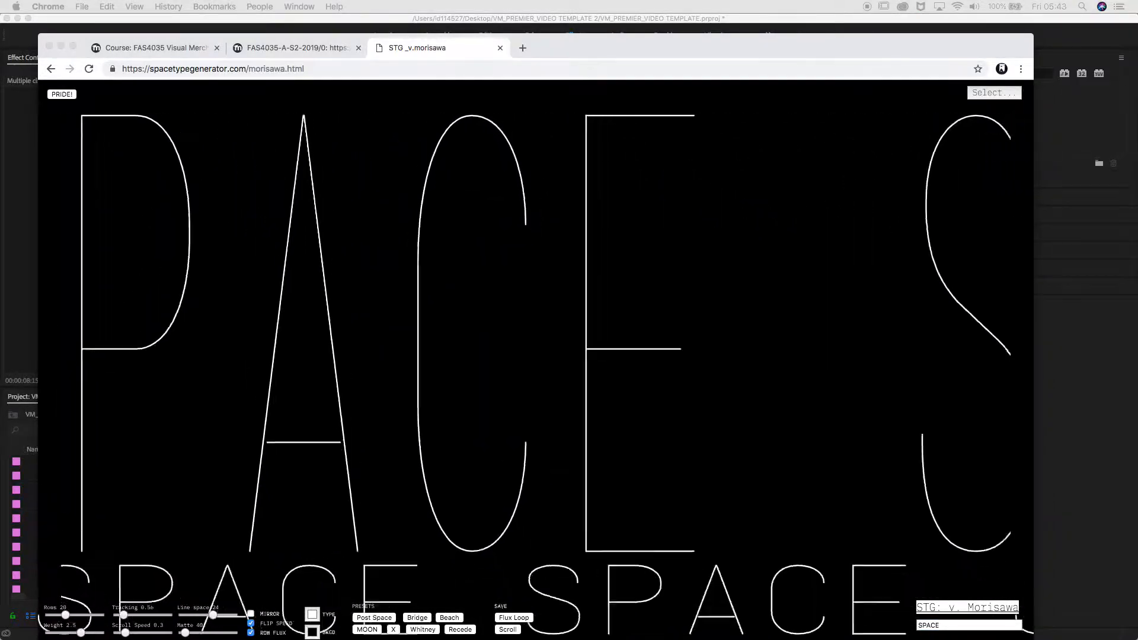
- Replace Morisawa's text with "unite the downtrodden to transform an unjust economic system." and set line space to 3 and matte to 297
left_click_drag(963, 625, 809, 621)
type("Unite the downtrodden to transform an unjust economic system.")
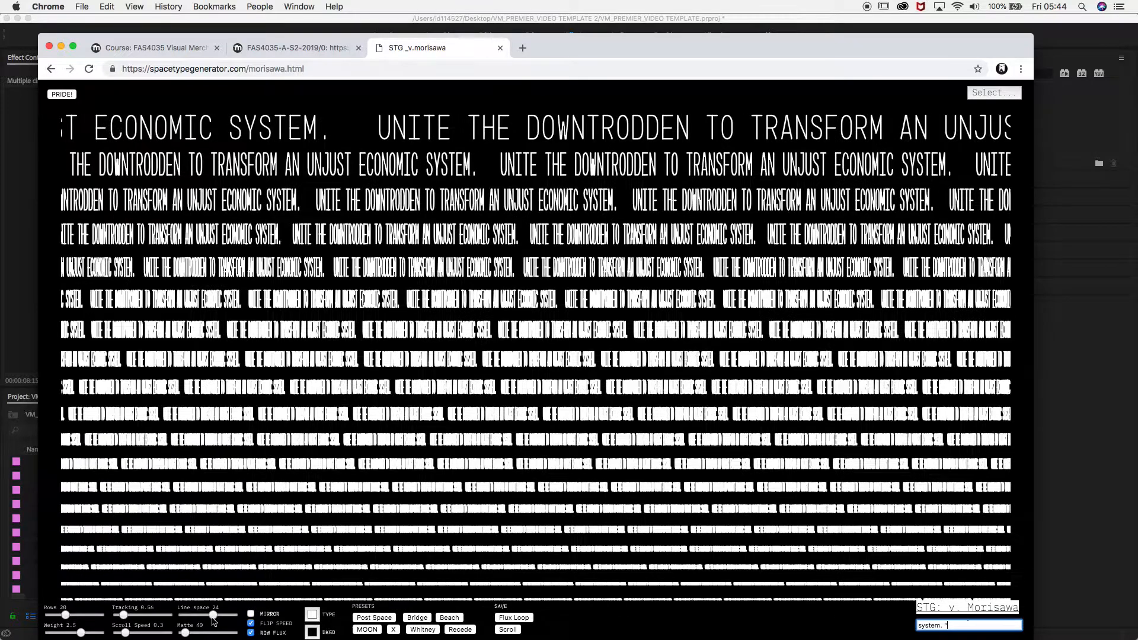
left_click_drag(211, 615, 186, 615)
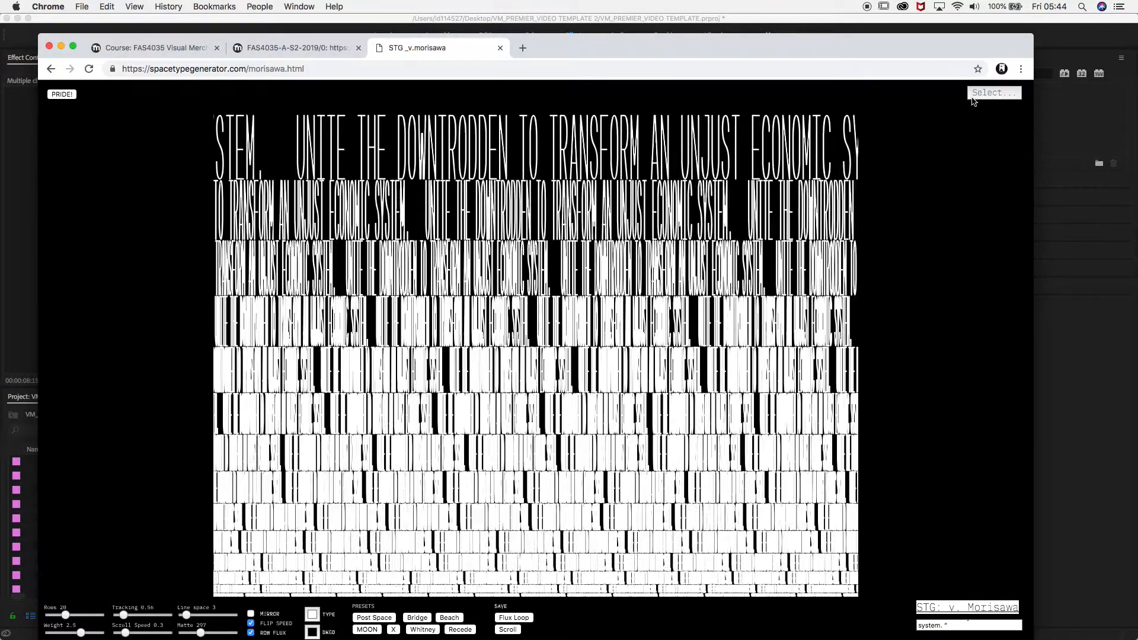
- Switch the type generator back to the Cylinder version
left_click(993, 93)
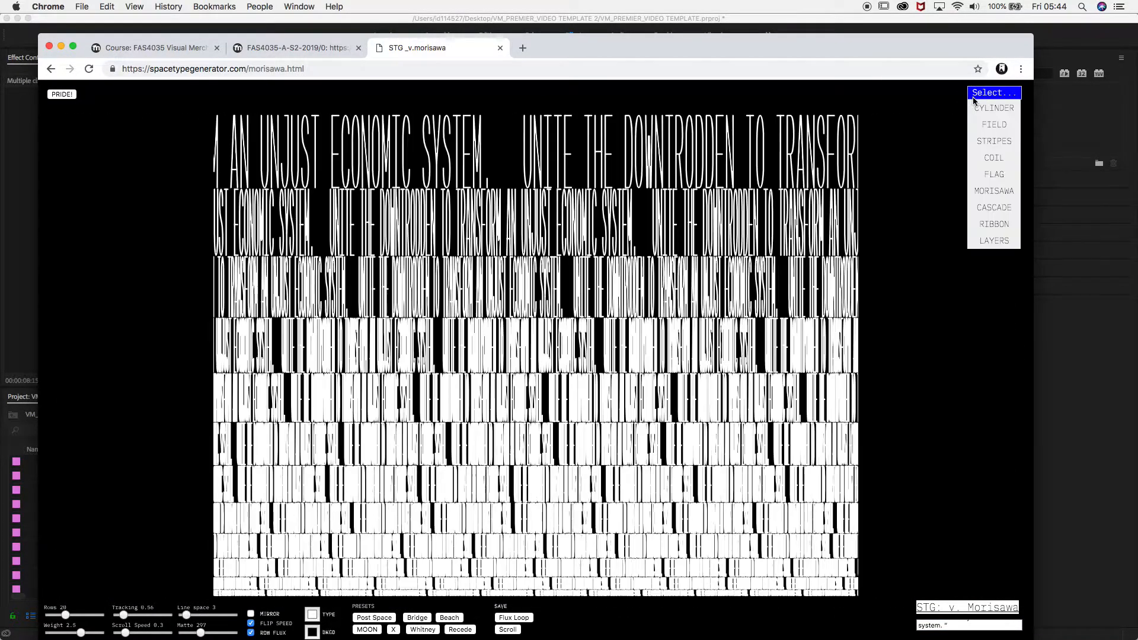
left_click(994, 191)
left_click(991, 110)
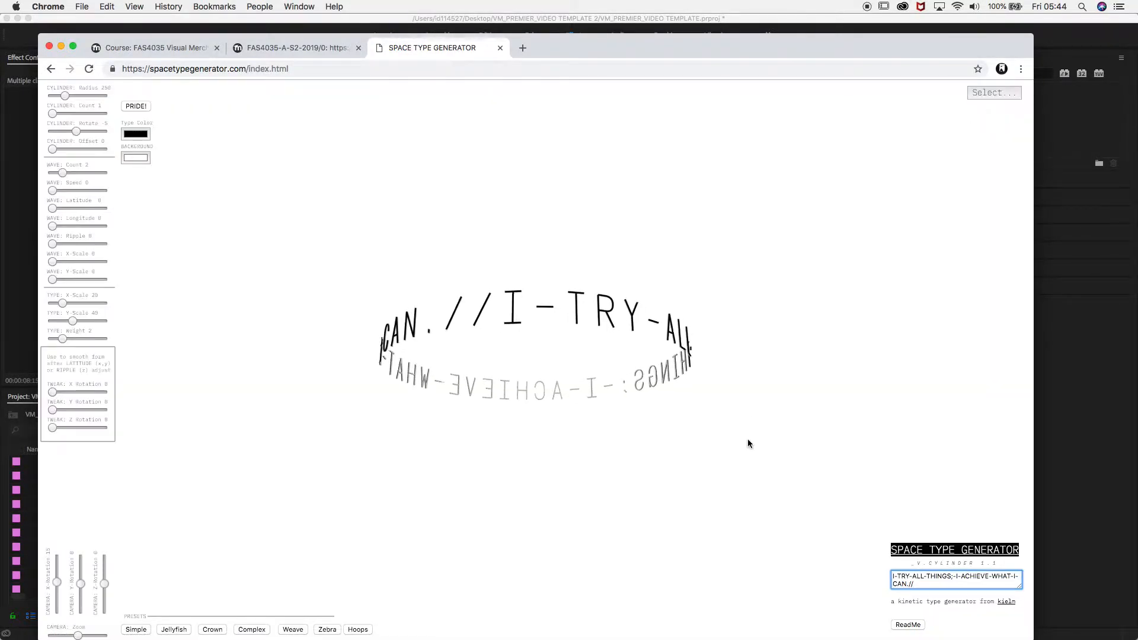
- Replace the cylinder's text with the copied quote, raise the wave Y-Scale strongly, set type Y-Scale to 0 and type weight to 7.4
left_click_drag(927, 582, 795, 560)
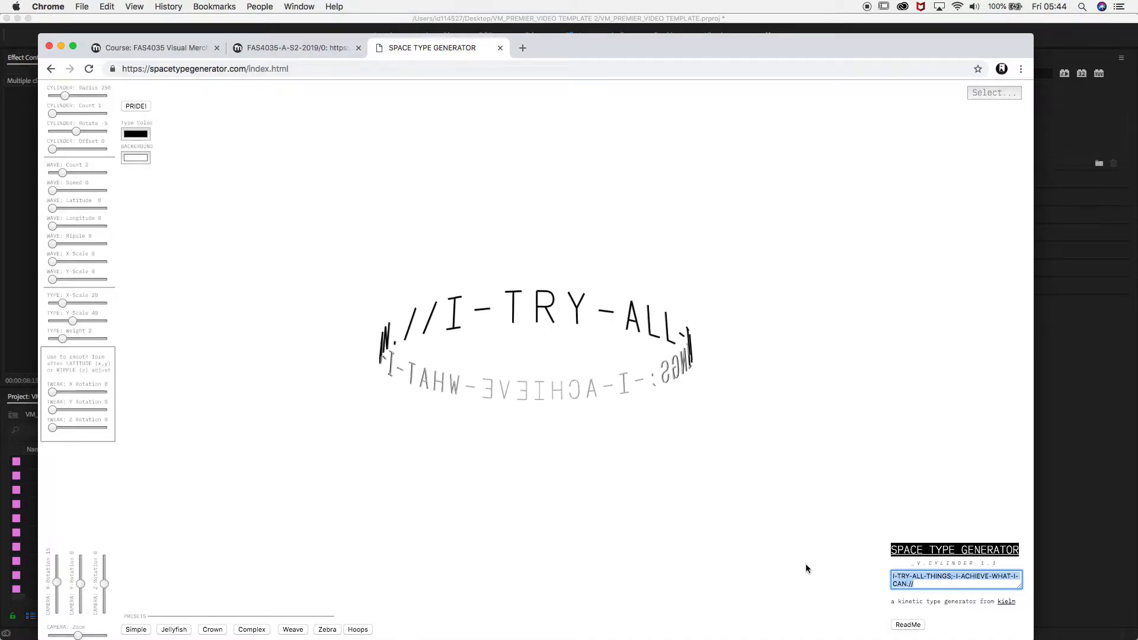
key("super+v")
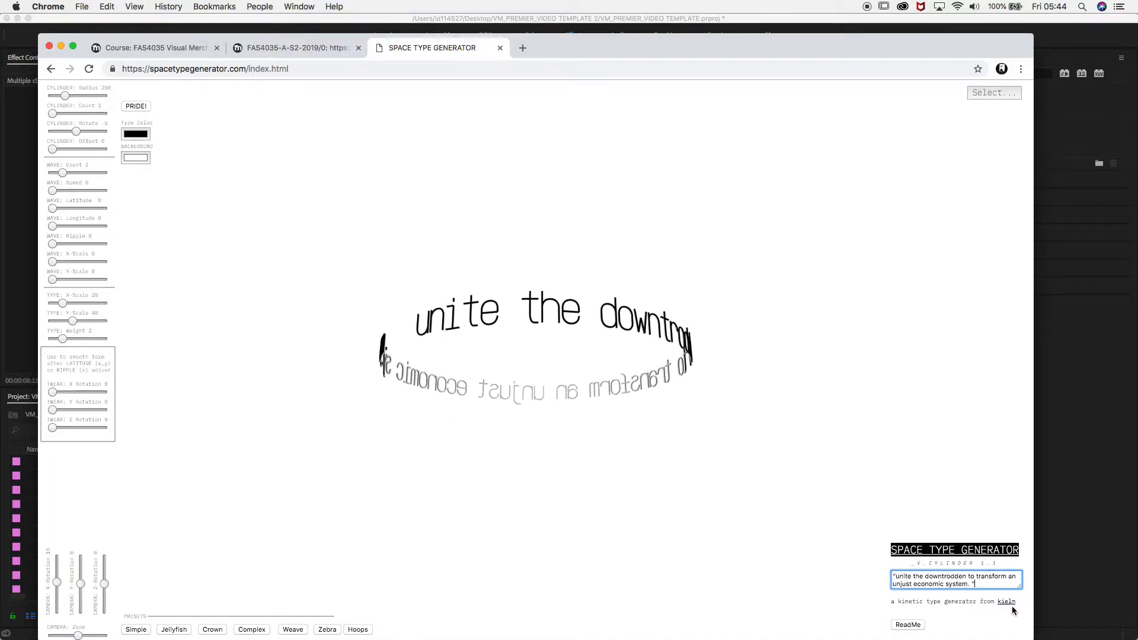
left_click_drag(54, 262, 103, 279)
left_click_drag(71, 319, 89, 339)
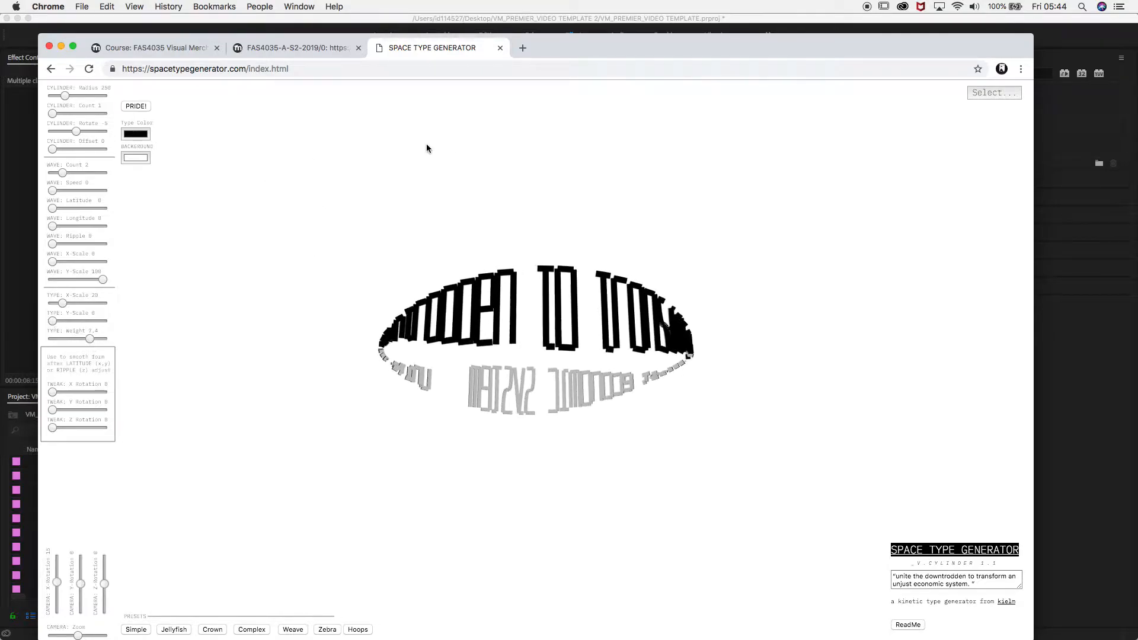
- Check the desktop for the saved "unite the downtrodden" file and switch to Premiere Pro
key("ctrl+Up")
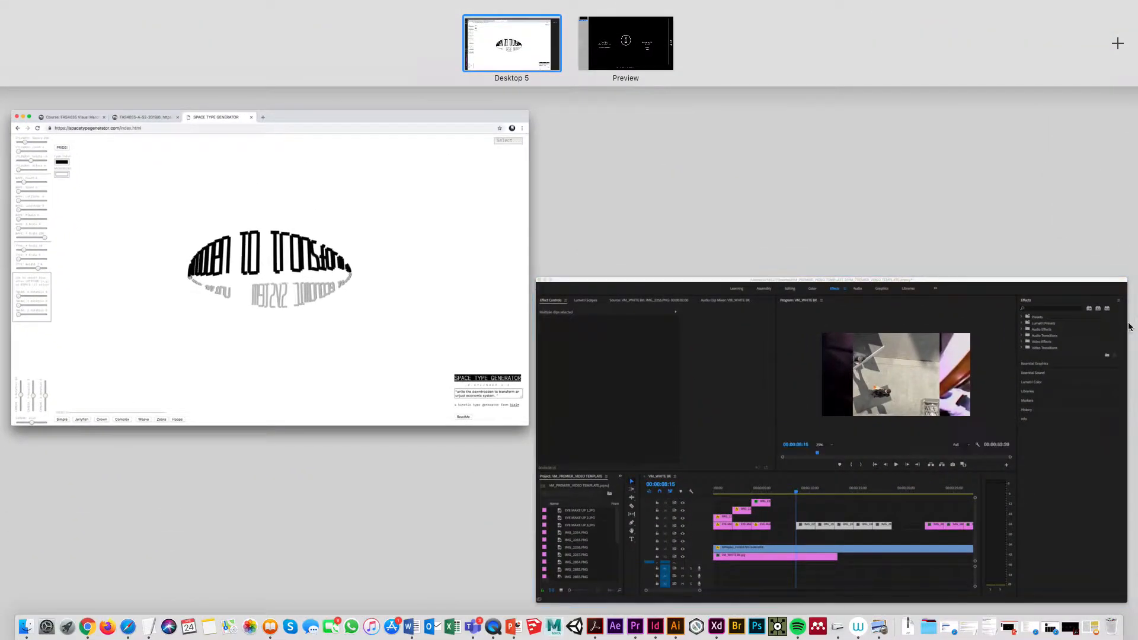
key("ctrl+Up")
key("F11")
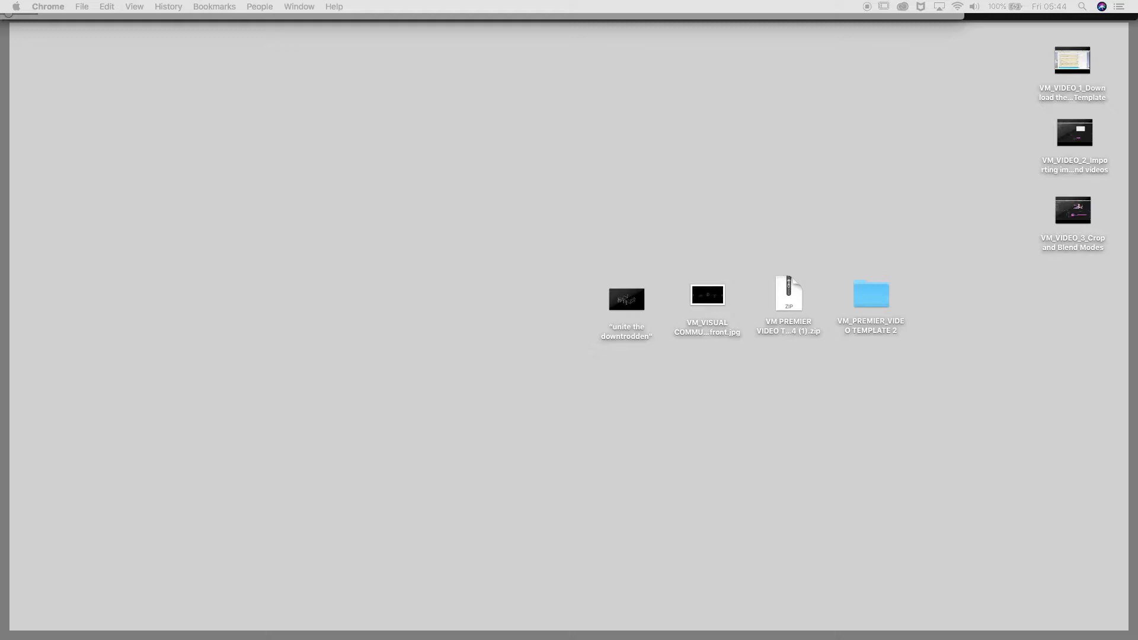
key("F11")
key("ctrl+Up")
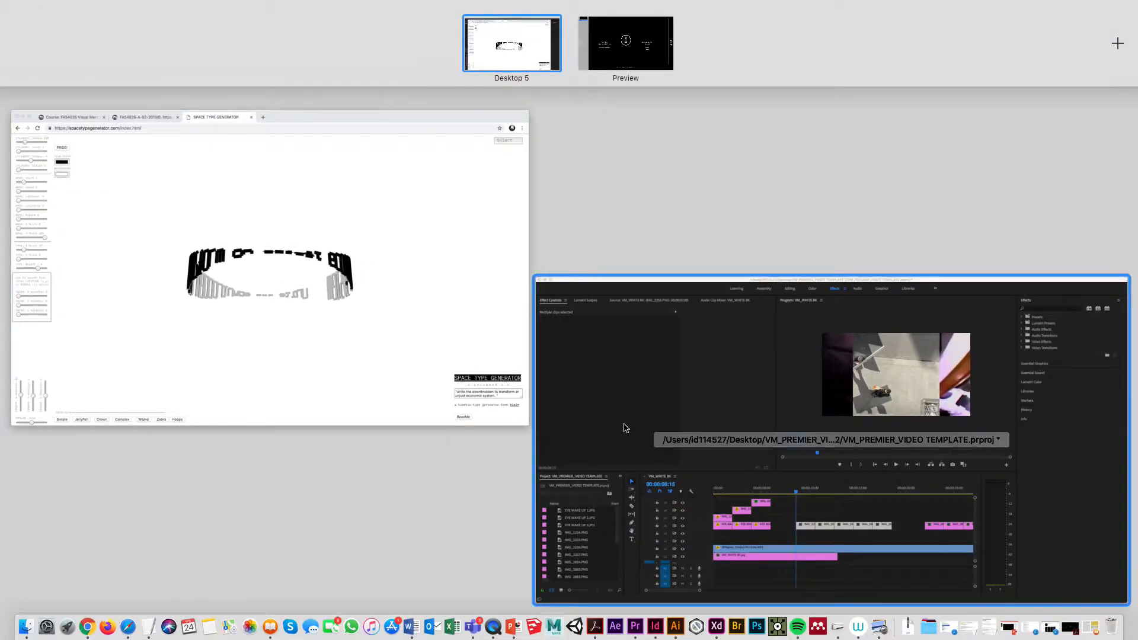
left_click(598, 400)
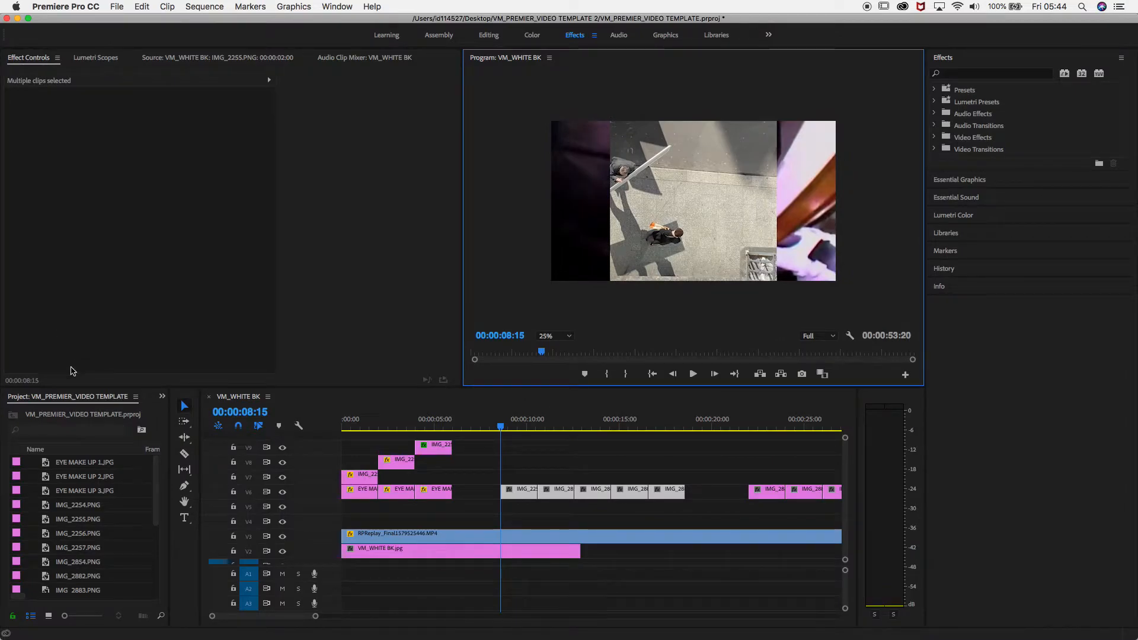
- Import the "unite the downtrodden" movie from the Desktop into the project, enlarging the project area first
left_click_drag(71, 382, 72, 237)
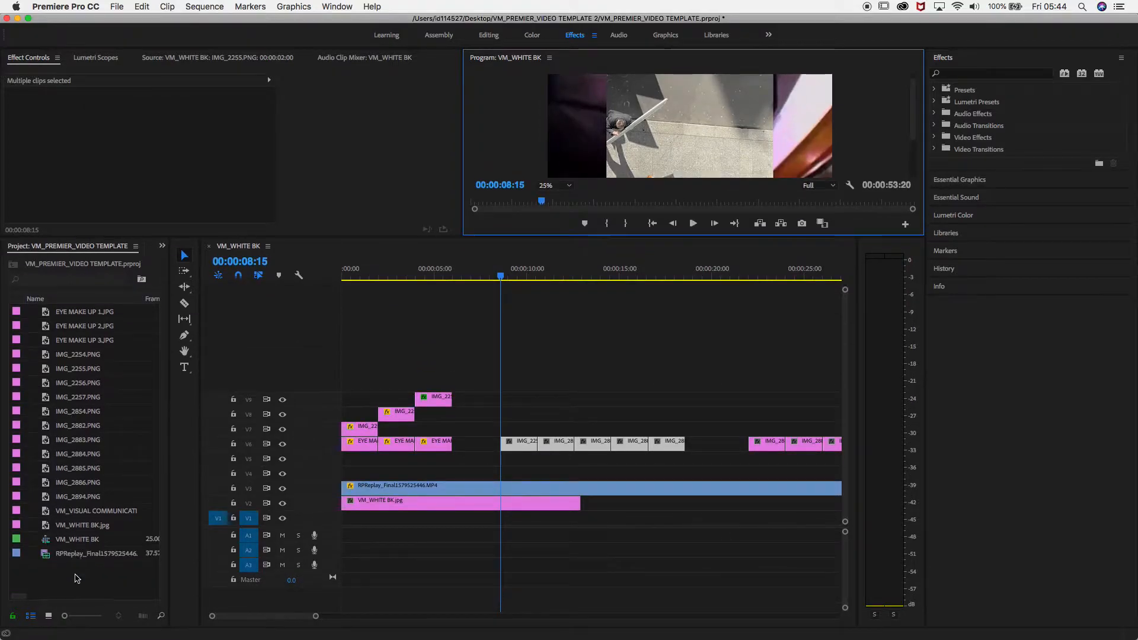
double_click(76, 577)
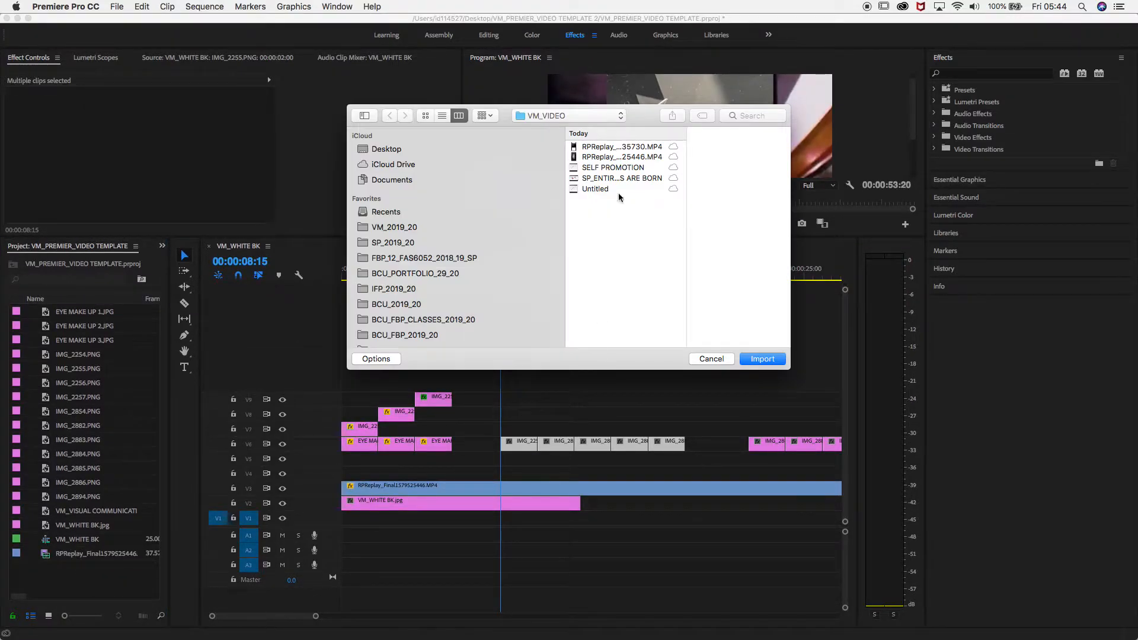
left_click(380, 152)
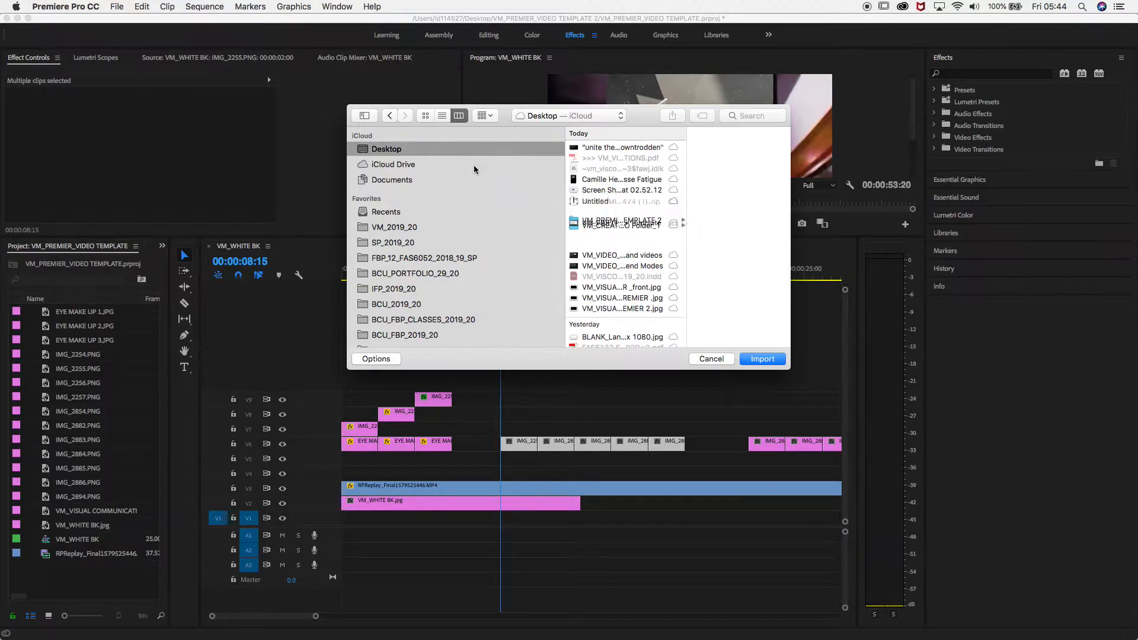
left_click(590, 149)
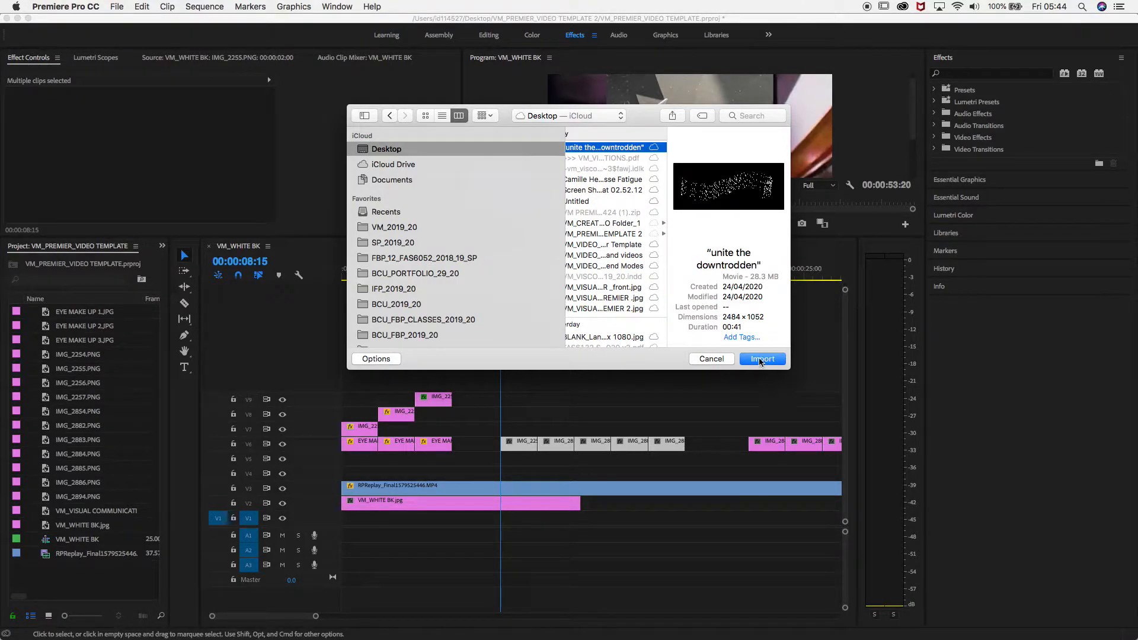
left_click(761, 359)
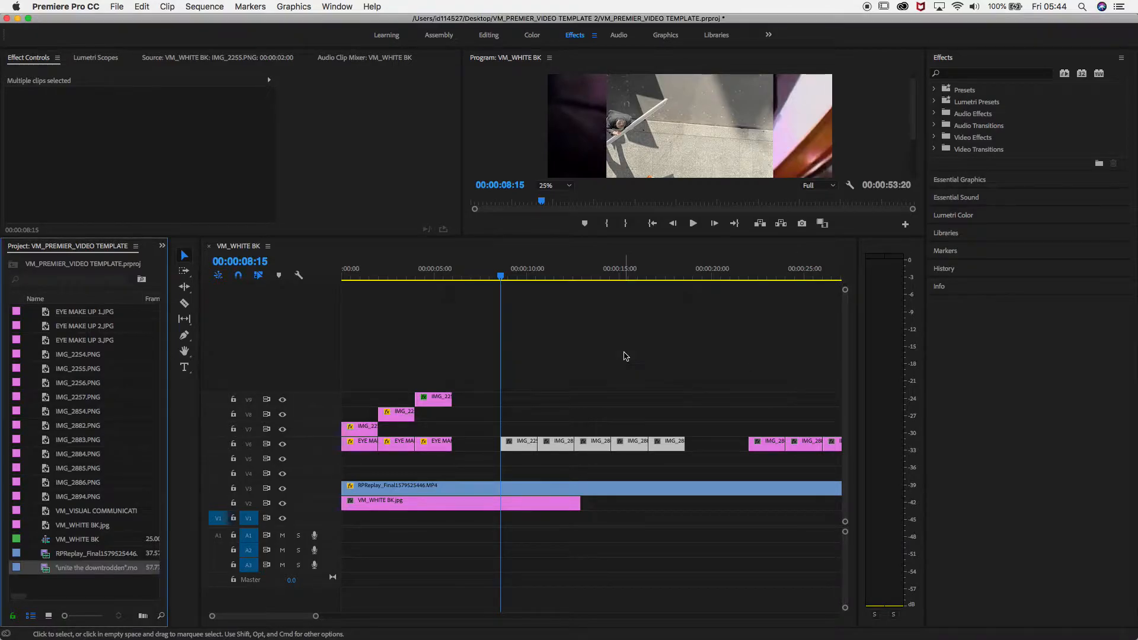
- Place the imported movie on new track V10 above all other clips, starting at about 3.5 seconds, and enlarge the program preview
left_click_drag(107, 570, 409, 383)
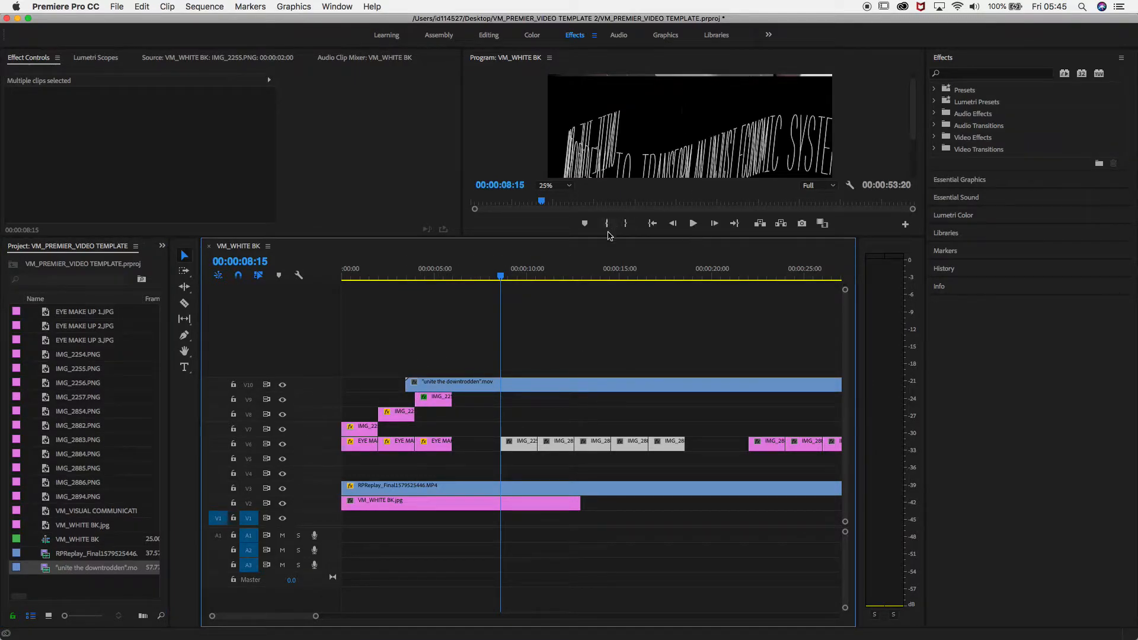
left_click_drag(567, 240, 560, 314)
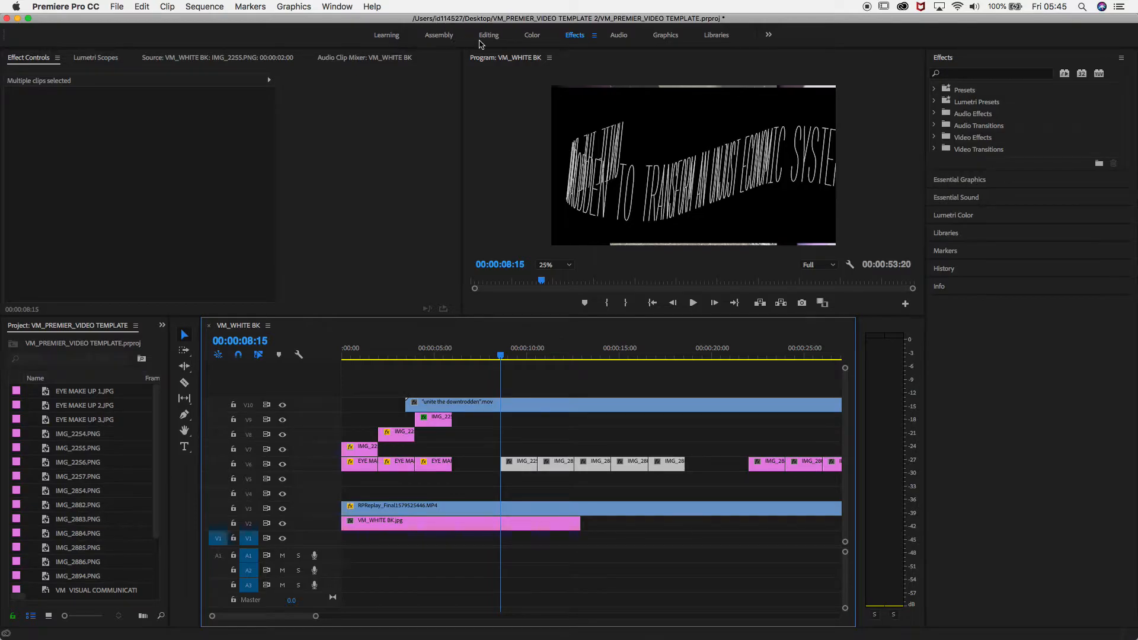
left_click(488, 37)
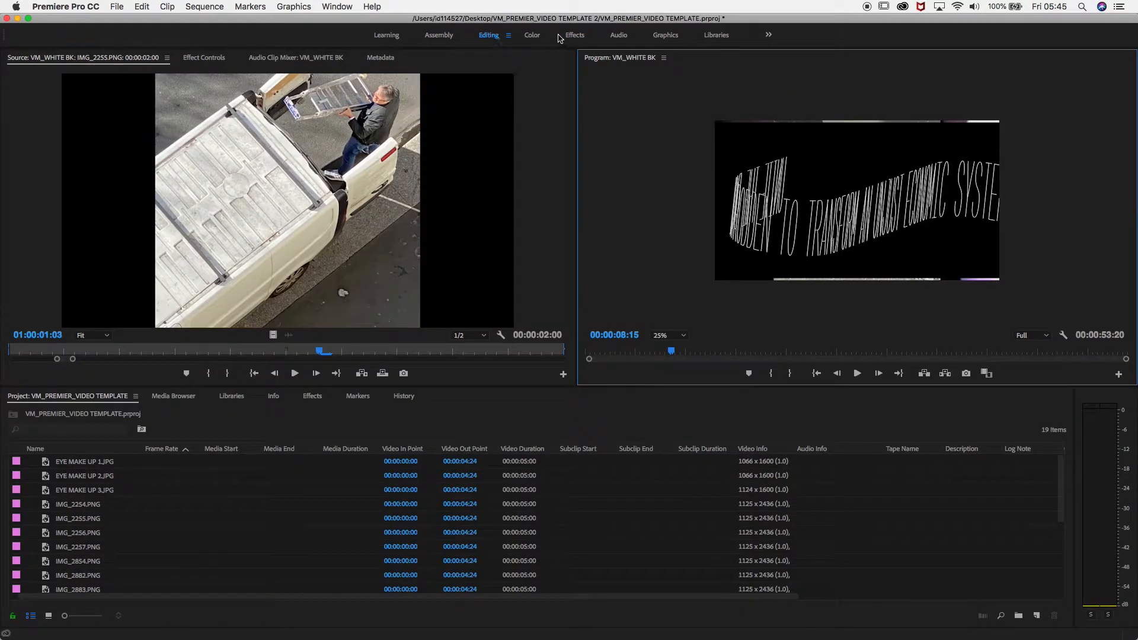
double_click(567, 37)
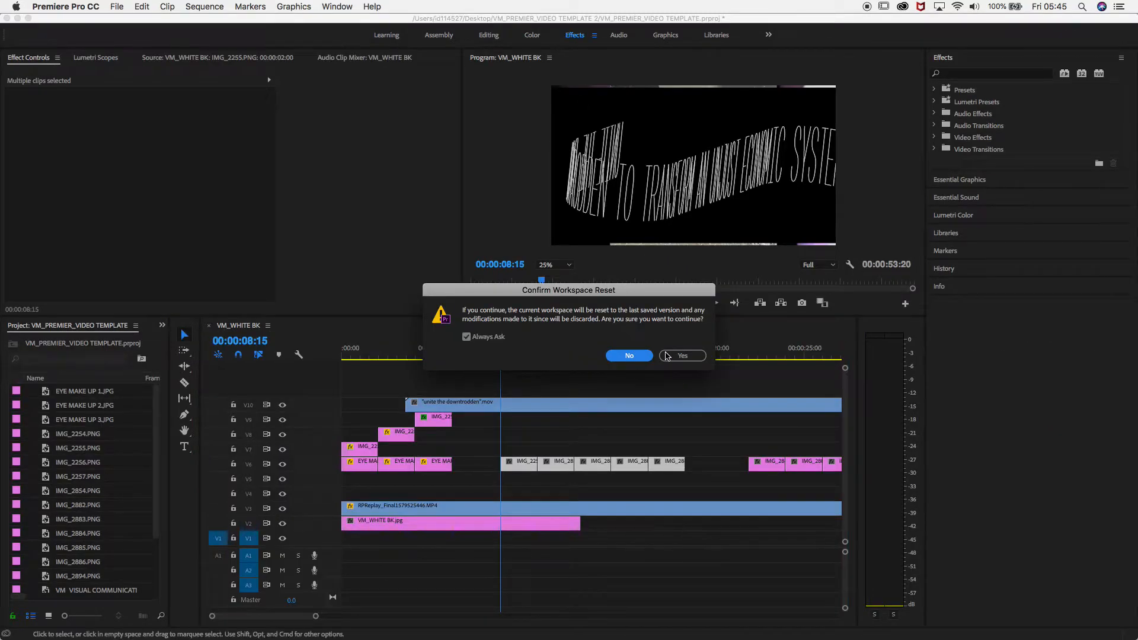
left_click(629, 355)
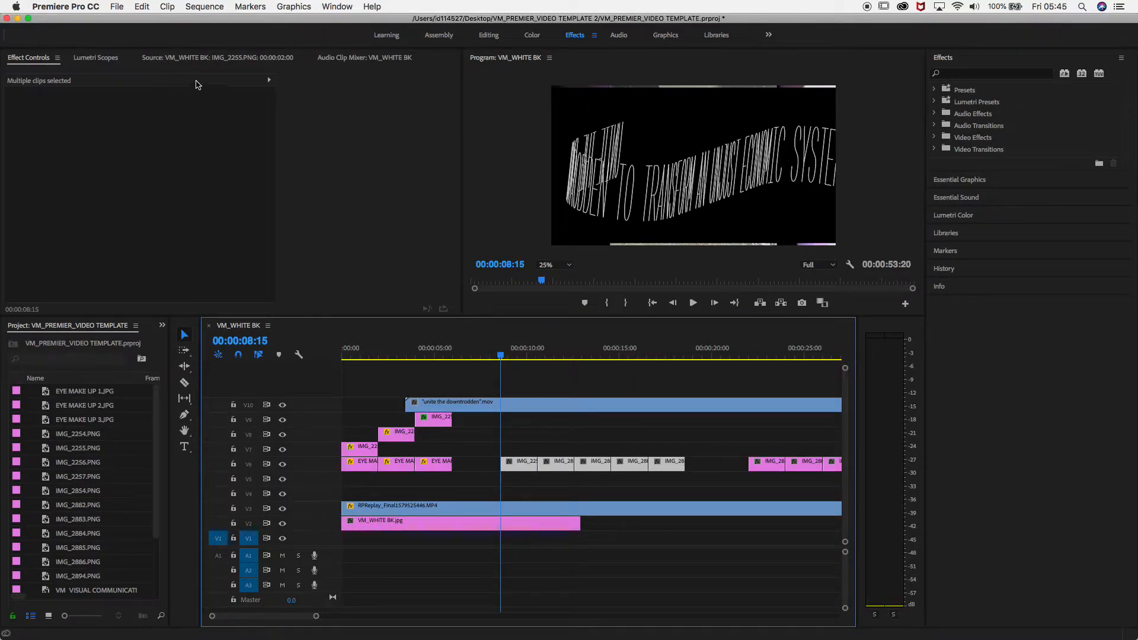
- Set the blend mode of the "unite the downtrodden" clip on V10 to Multiply
left_click(37, 61)
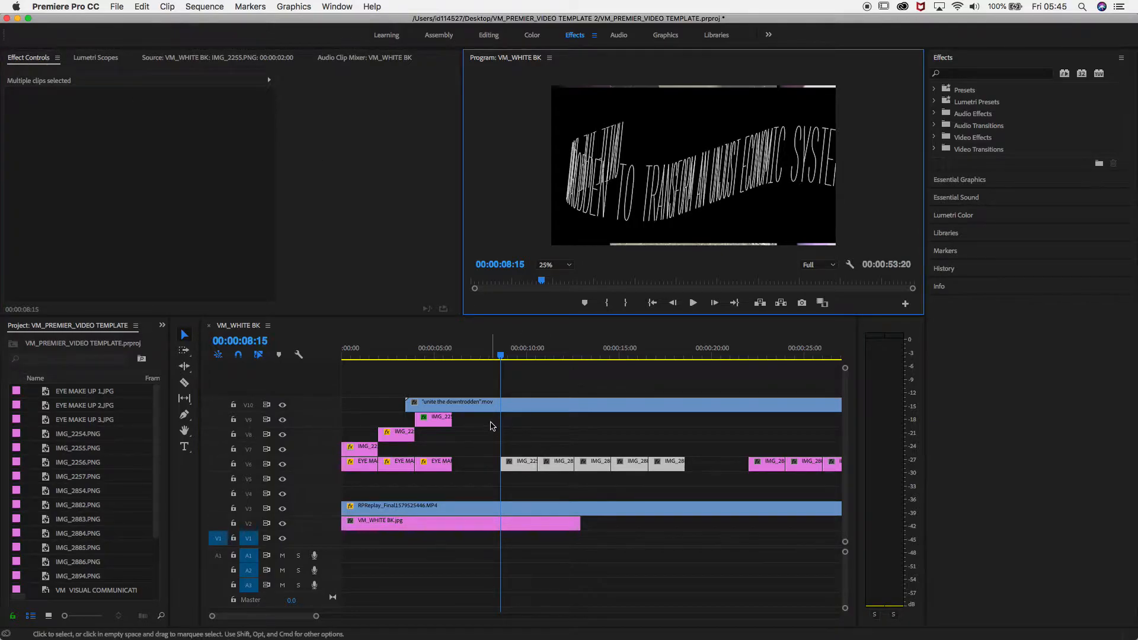
left_click(487, 405)
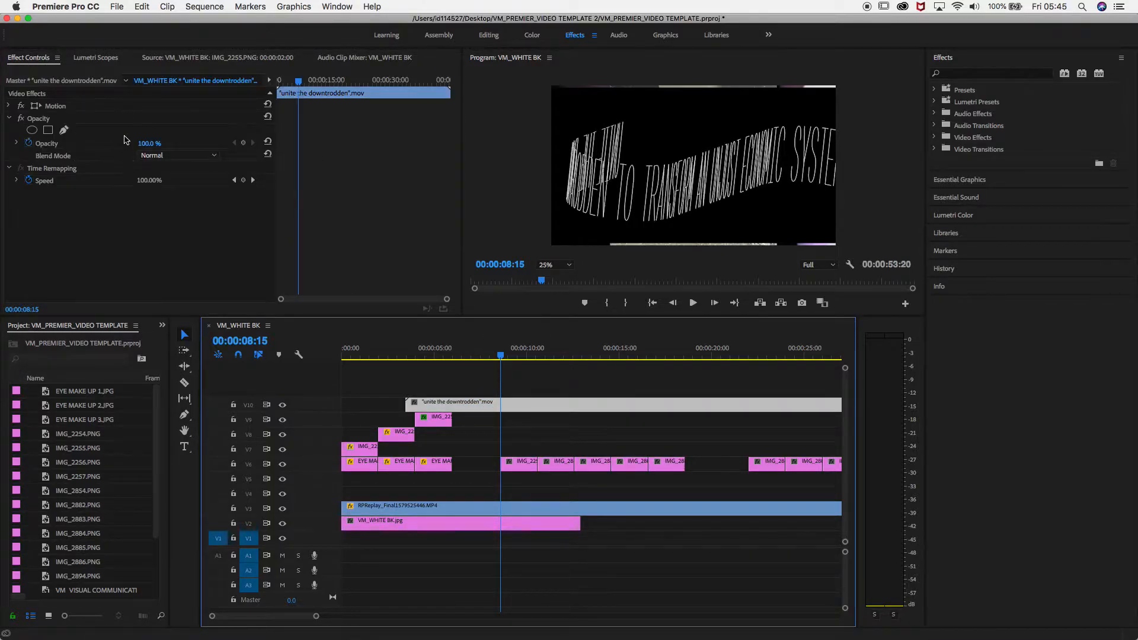
left_click(213, 156)
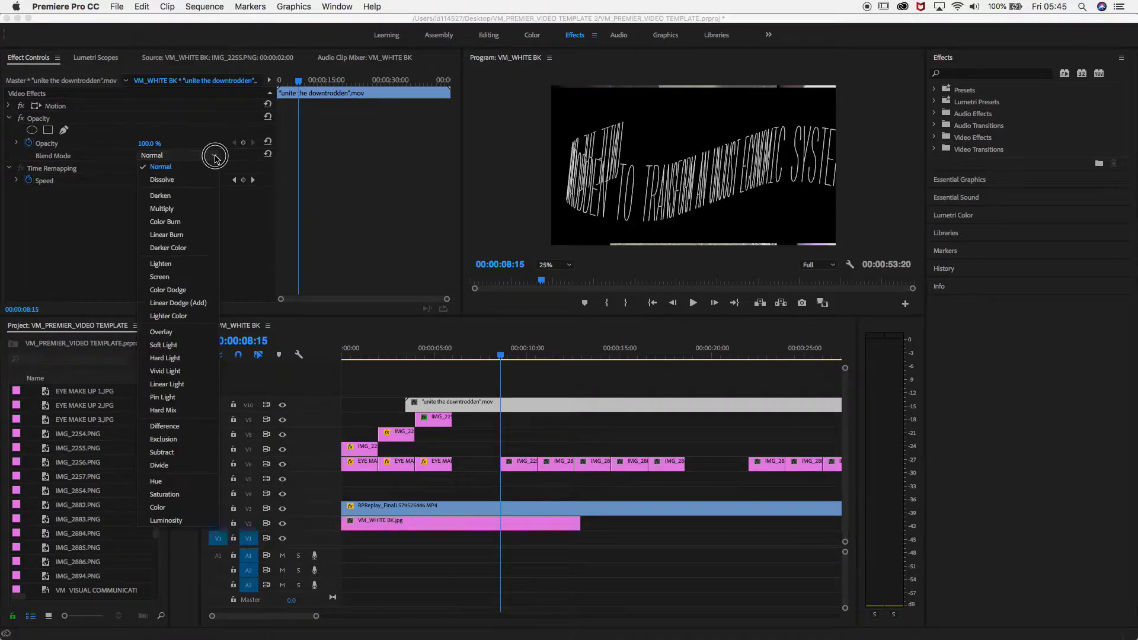
left_click(163, 209)
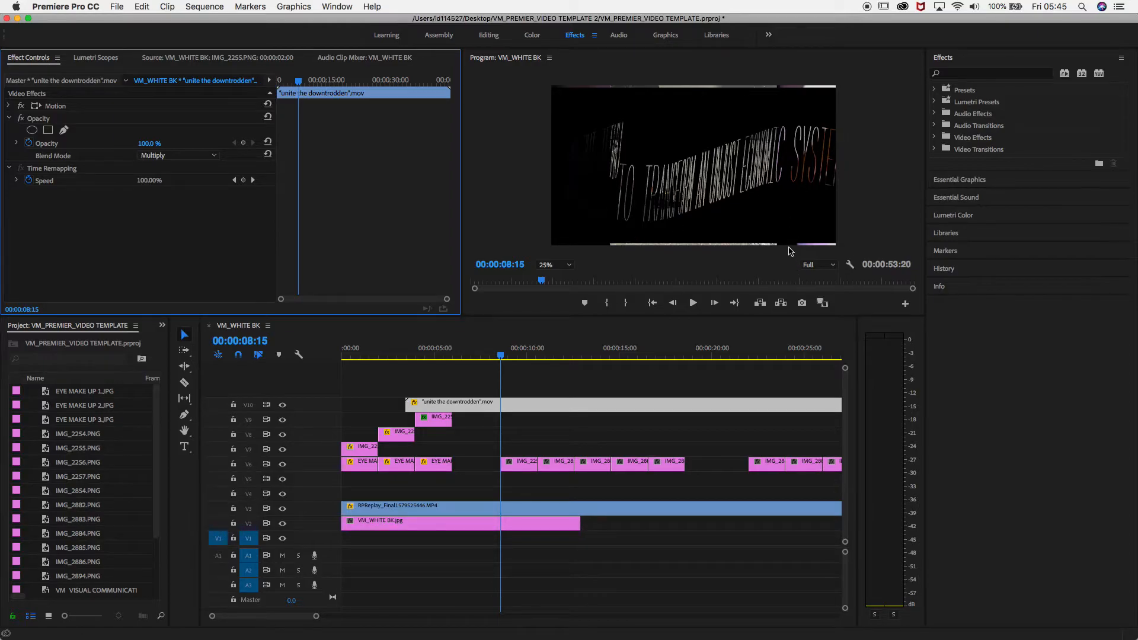
- Scale the typography clip up slightly to cover the full frame height and play back the Multiply blend
left_click(665, 102)
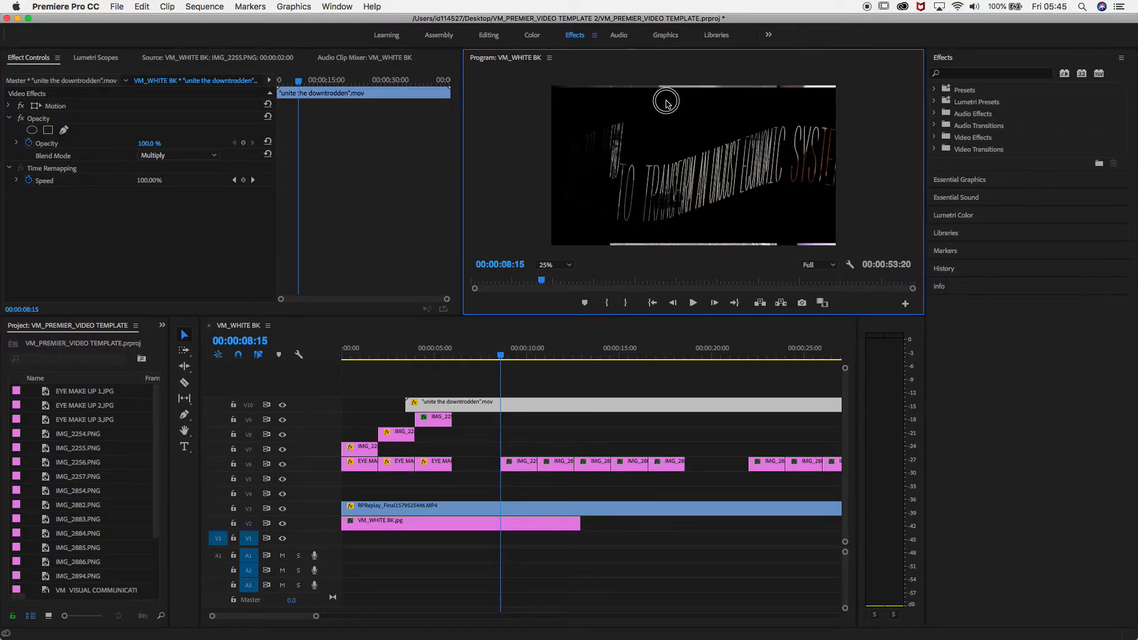
left_click_drag(695, 90, 660, 83)
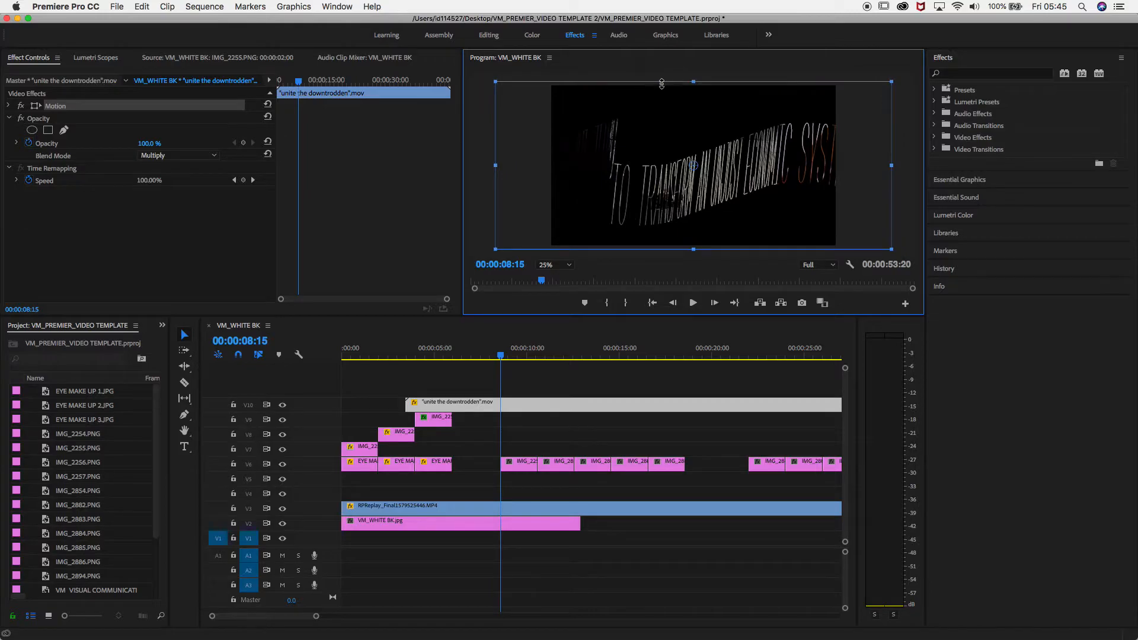
key("space")
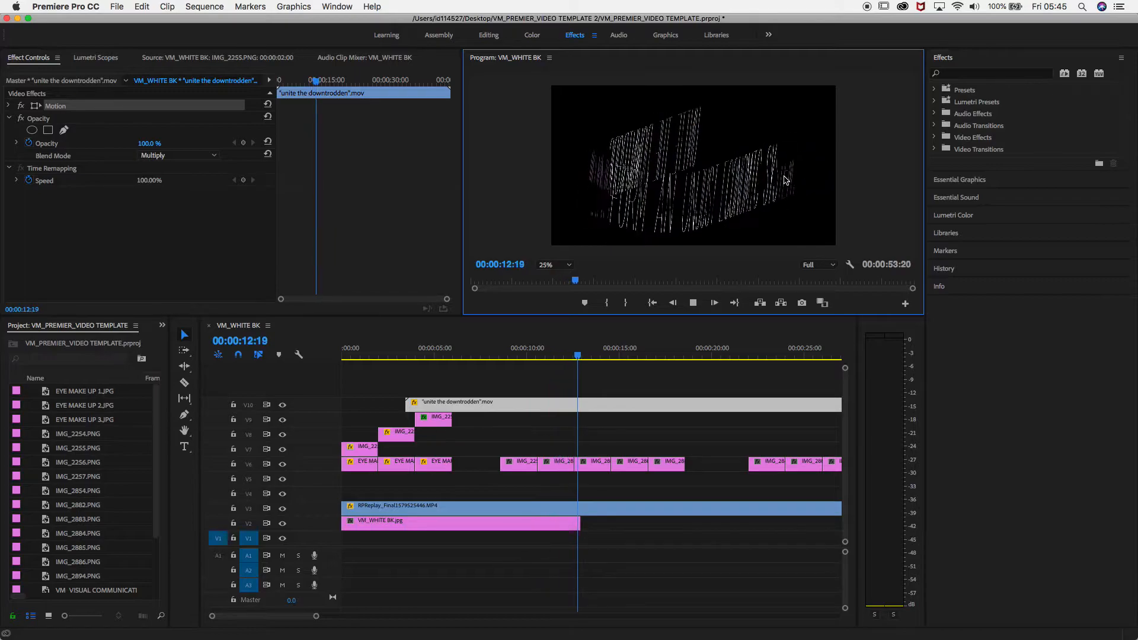
key("space")
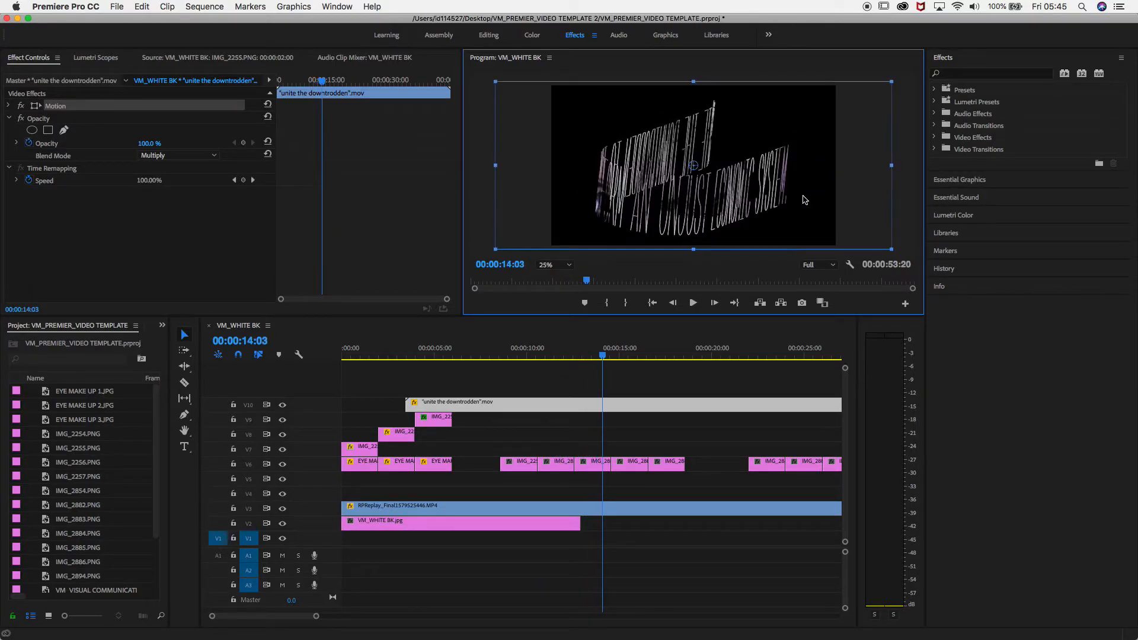
- Apply the Invert video effect to the typography clip on V10 and play the sequence from just before the clip starts
left_click(958, 74)
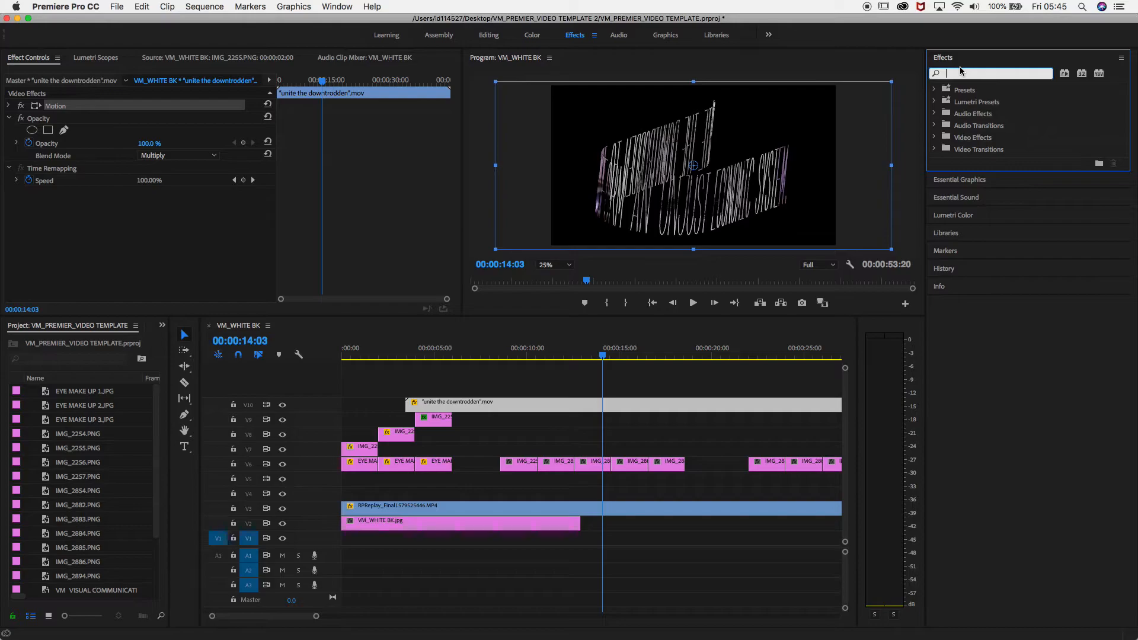
type("Invert")
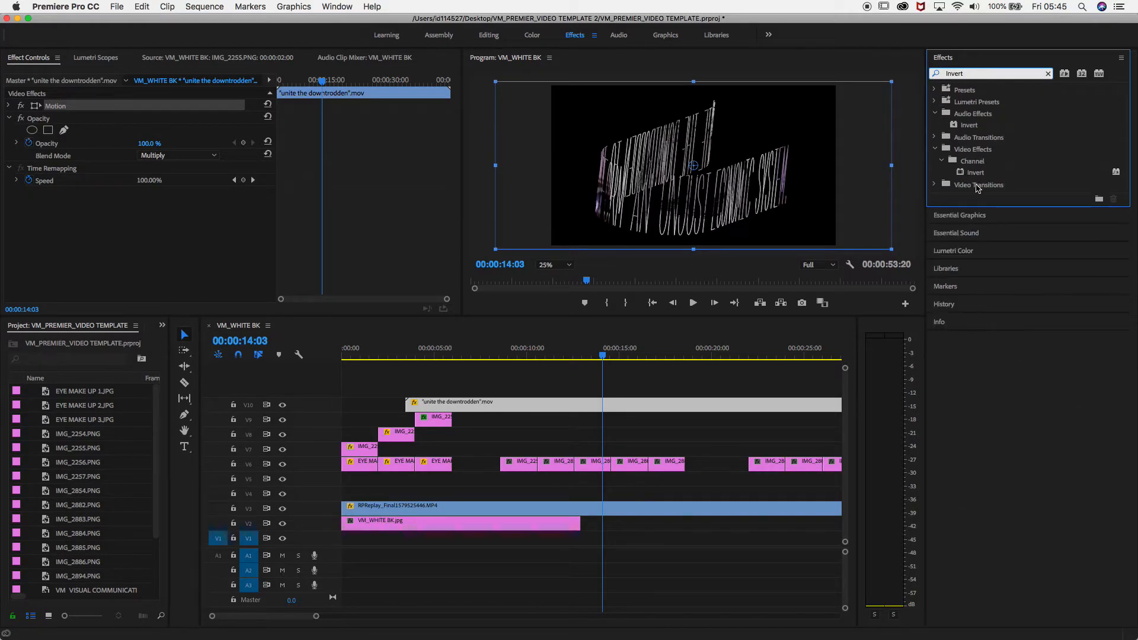
left_click_drag(976, 176, 657, 410)
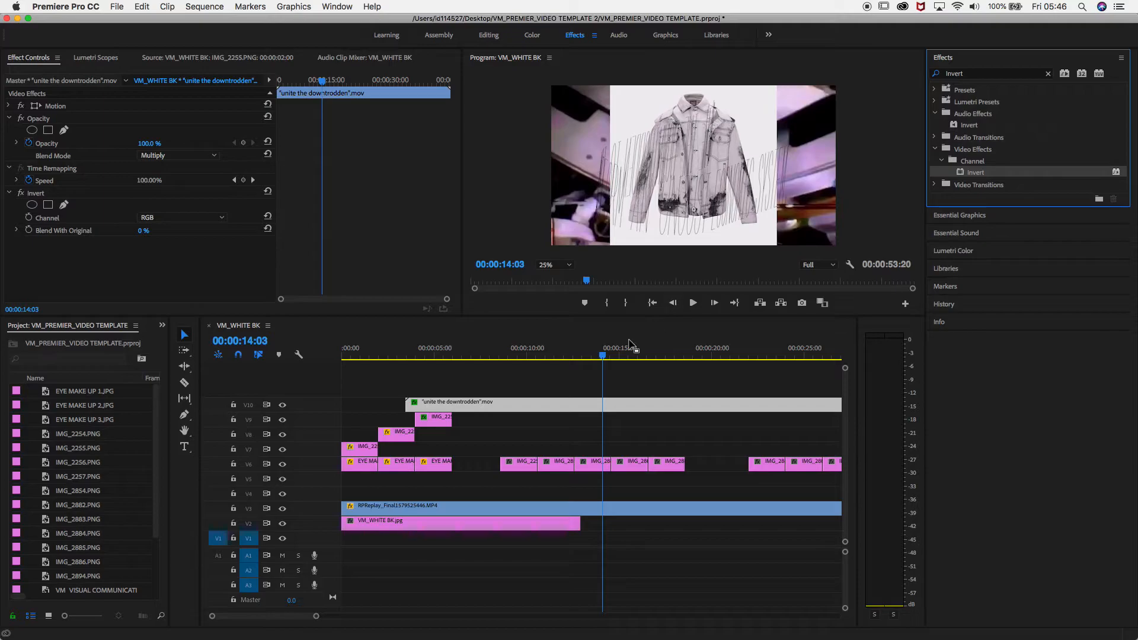
left_click_drag(604, 359, 396, 356)
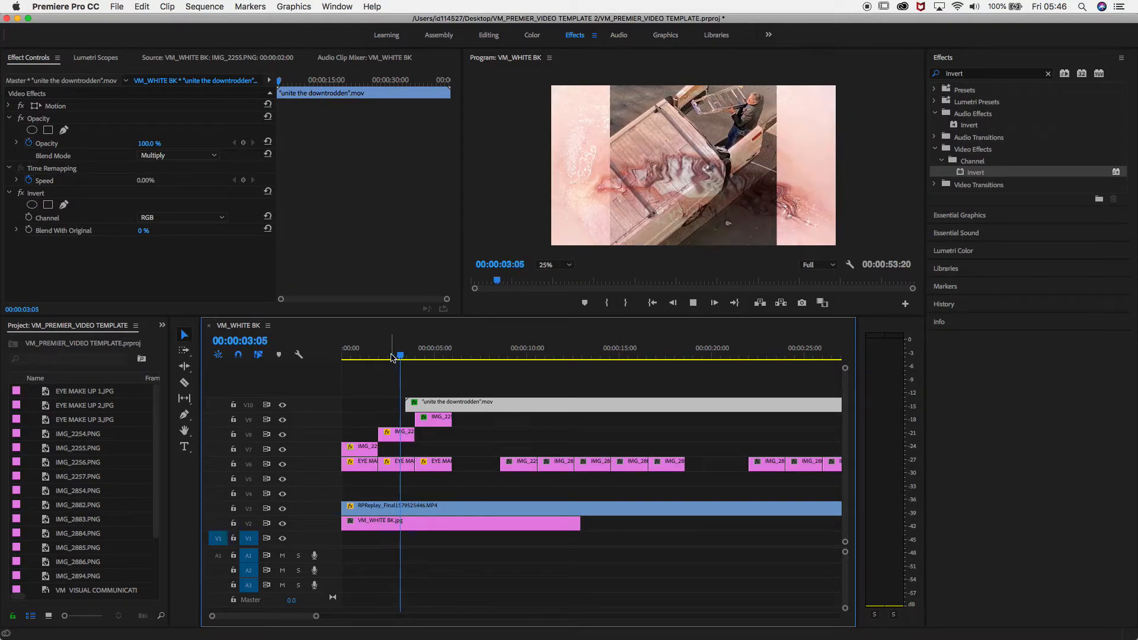